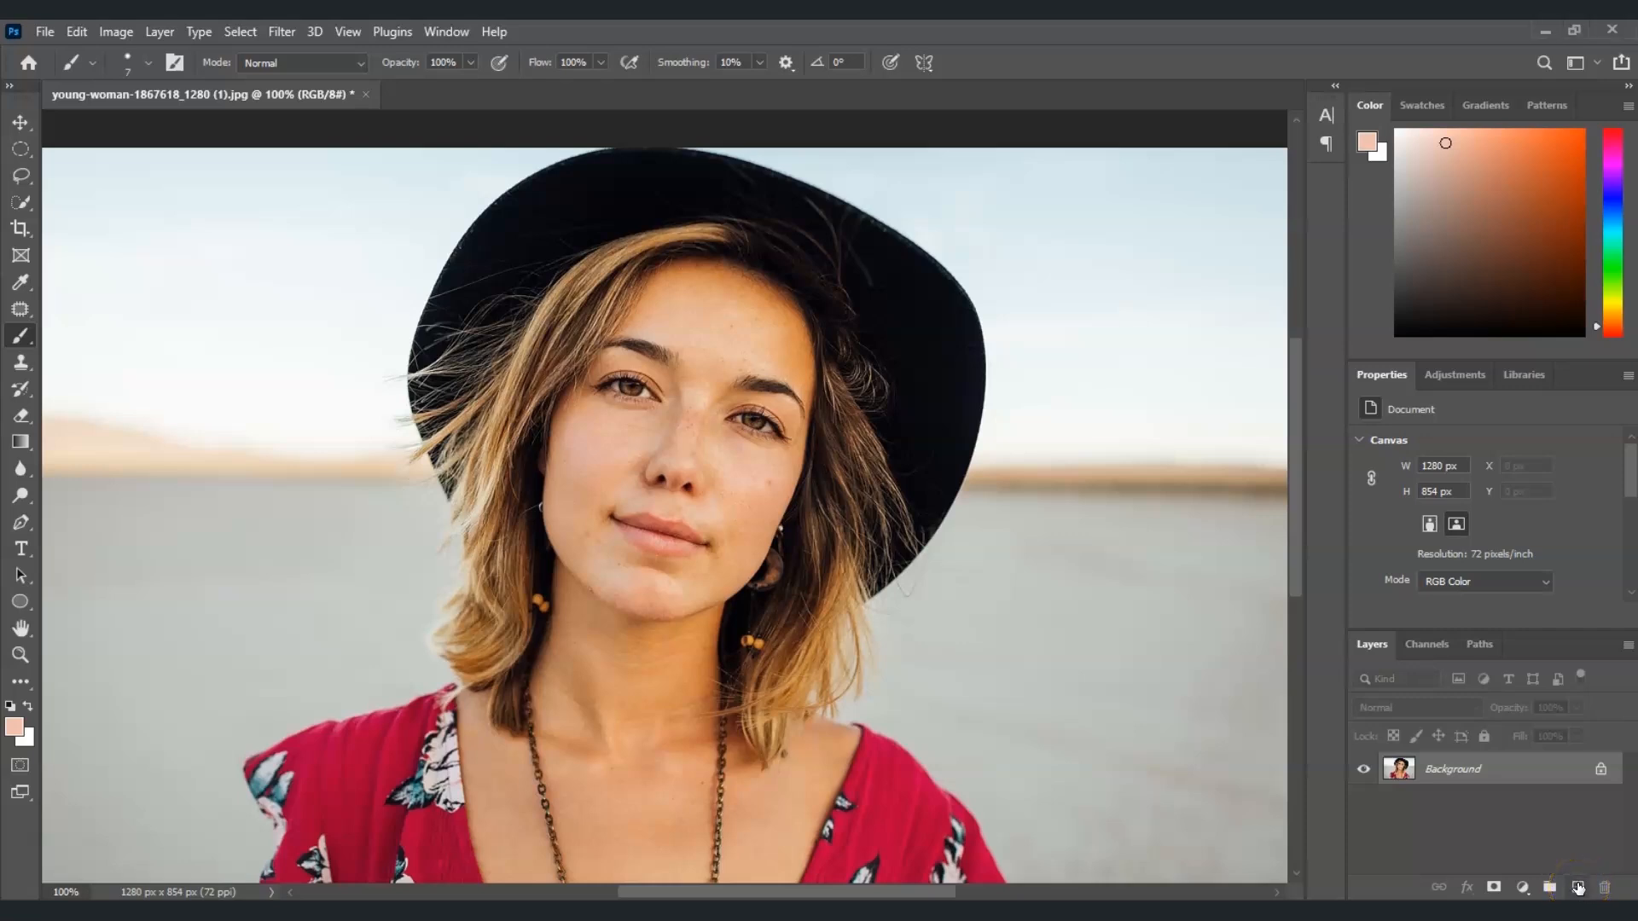
Add a new empty layer above the photo and rename it Highlights
{"action": "left_click", "coordinate": [1578, 888]}
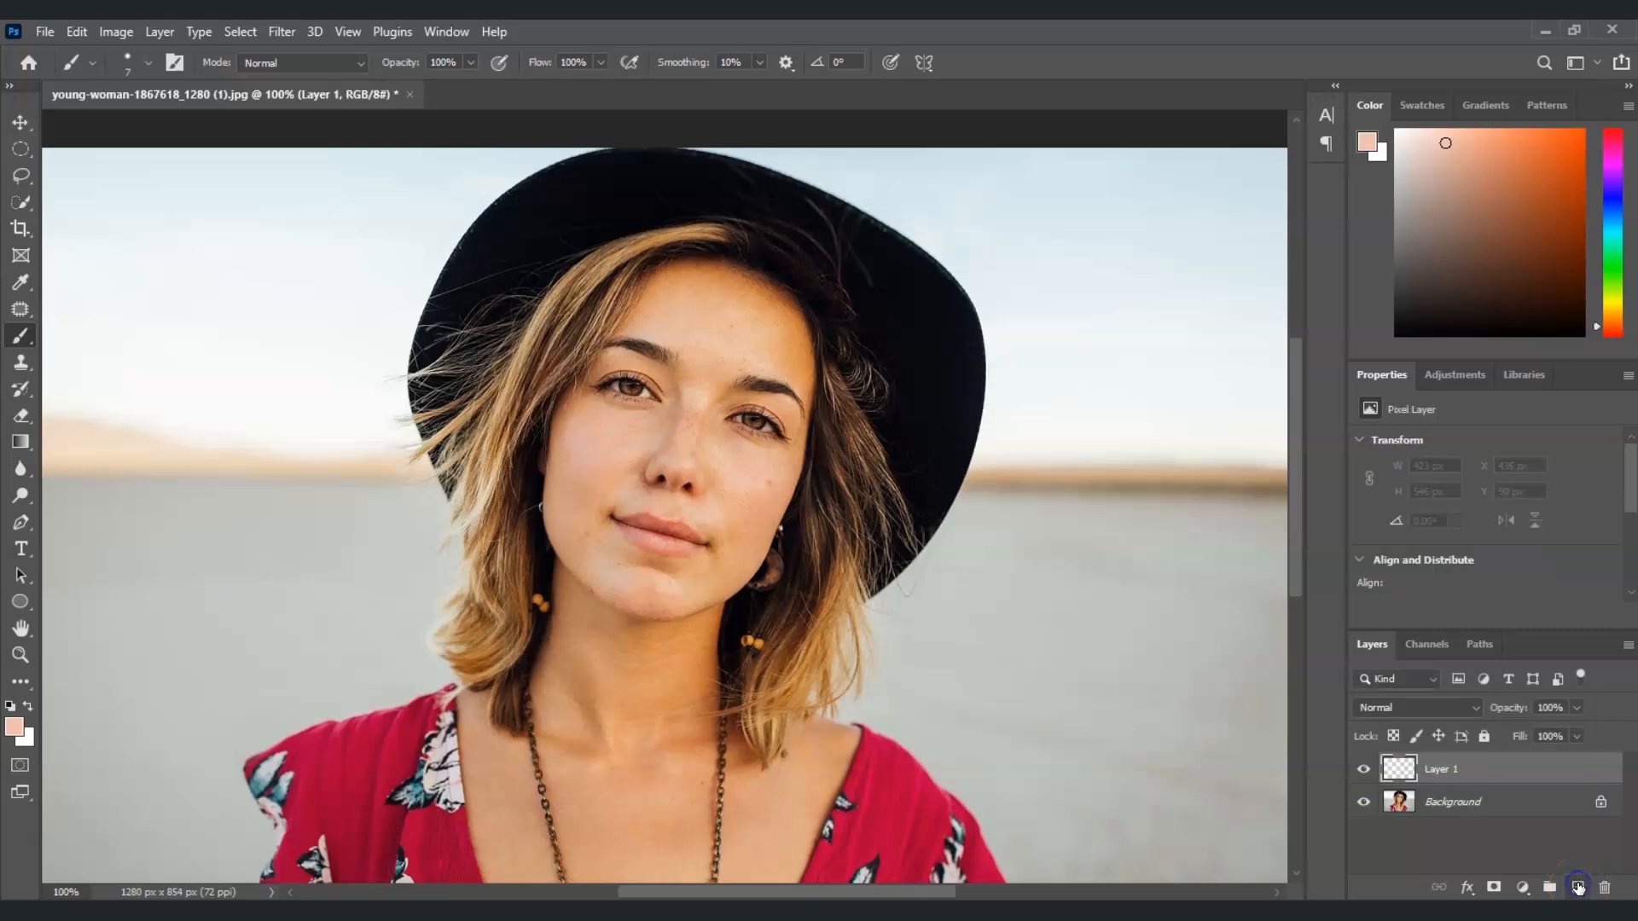
{"action": "double_click", "coordinate": [1442, 769]}
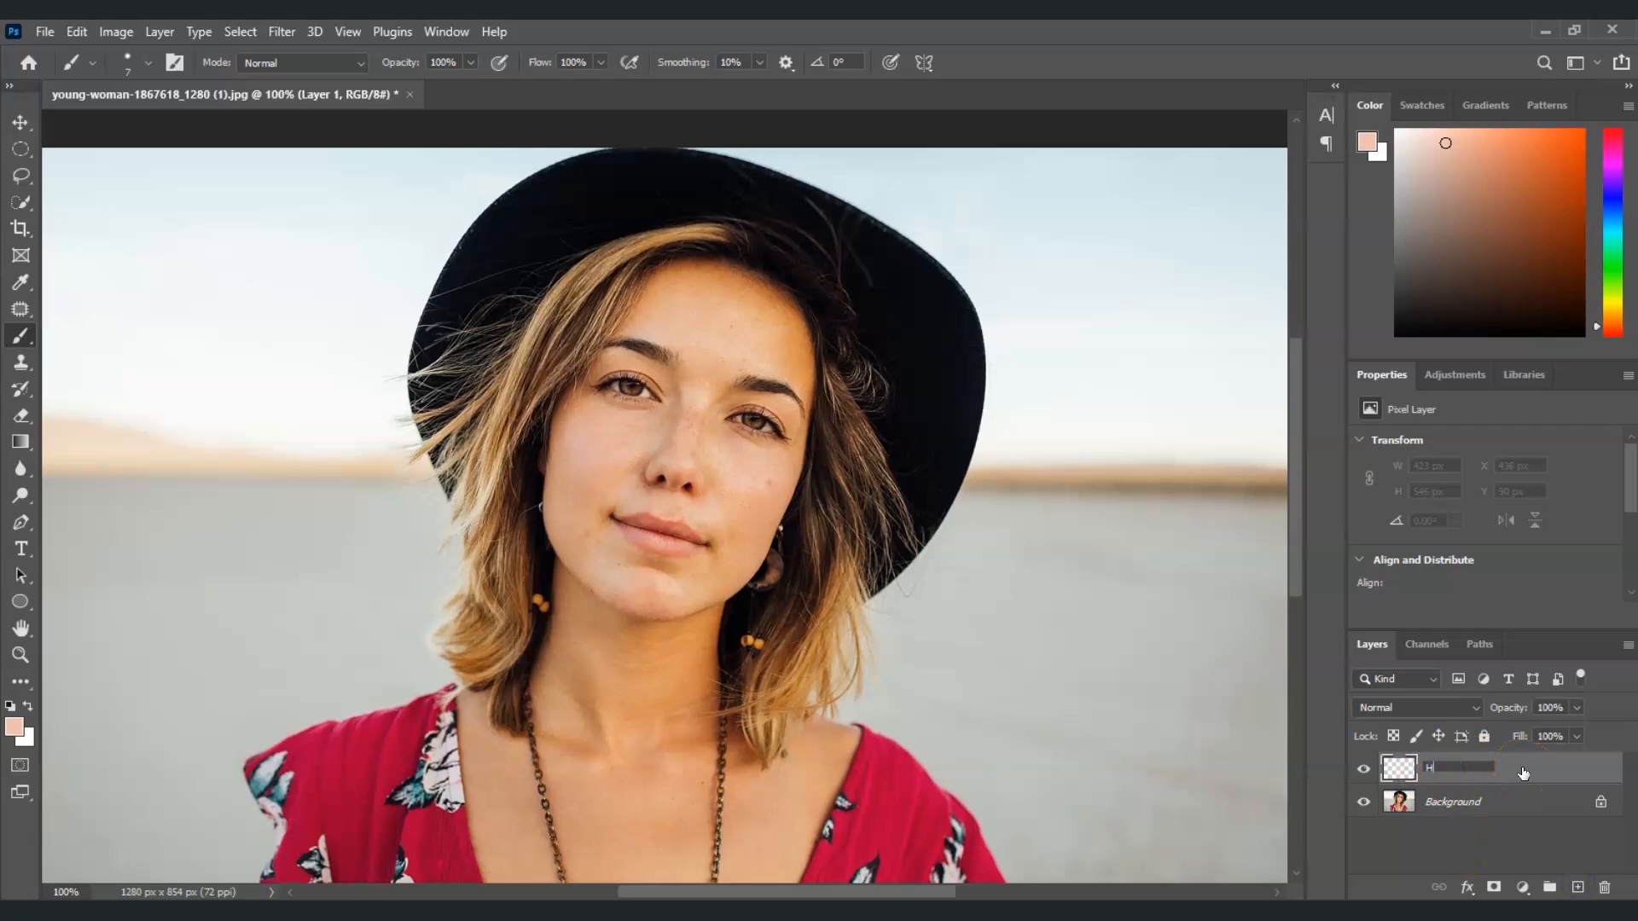
{"action": "left_click", "coordinate": [1548, 849]}
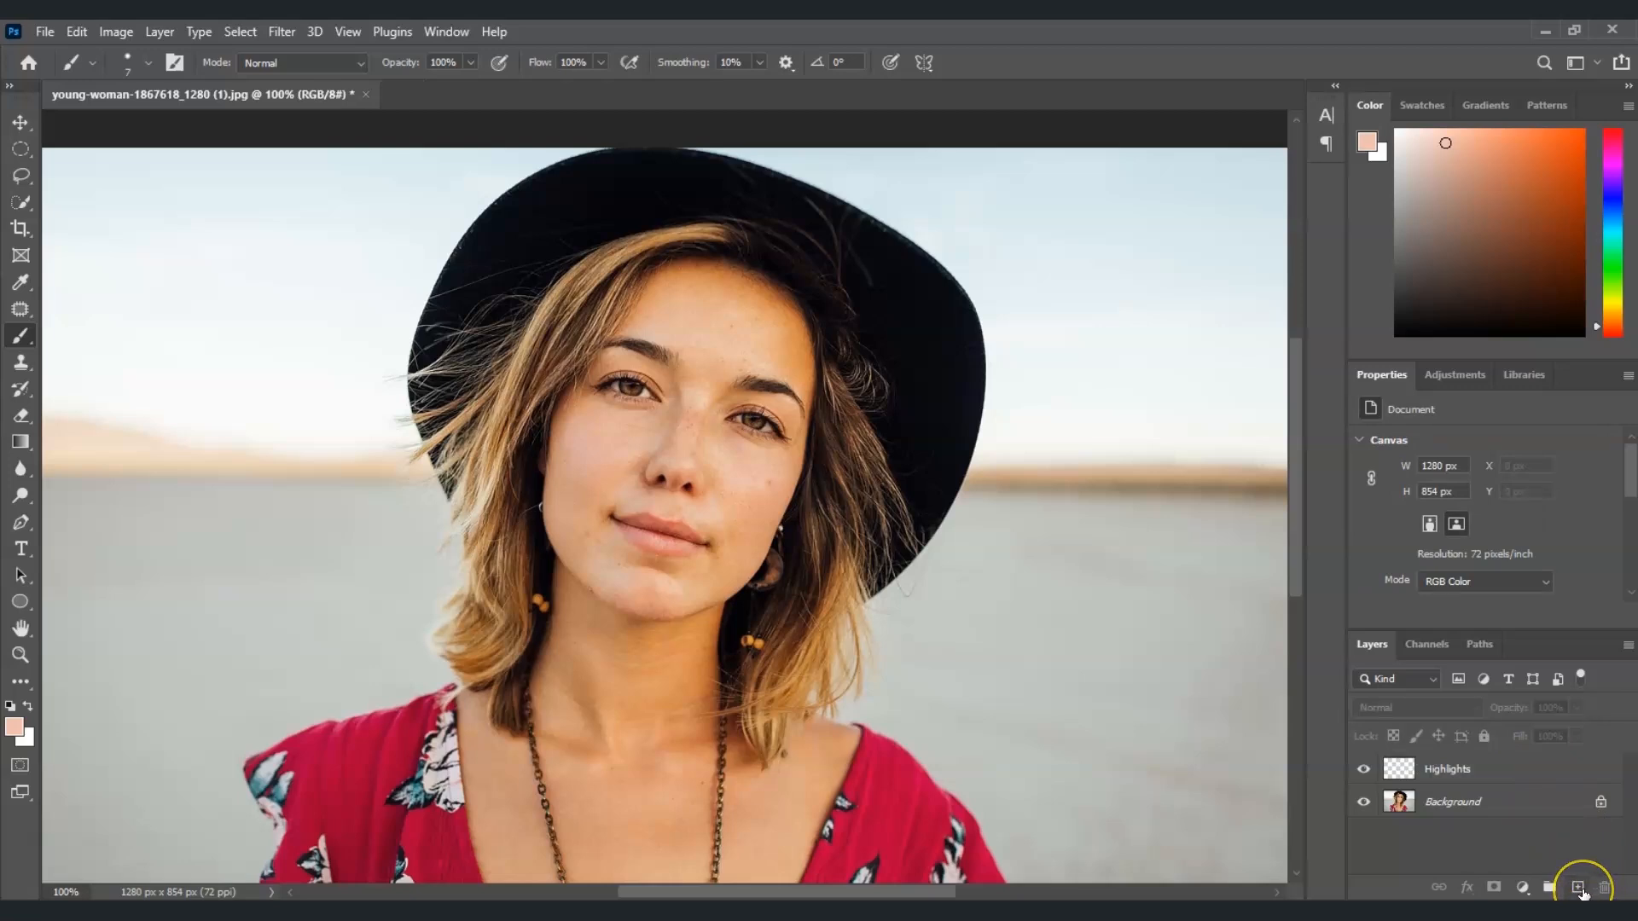
Add another new layer above Highlights and rename it Shadows
{"action": "left_click", "coordinate": [1578, 887]}
{"action": "double_click", "coordinate": [1440, 768]}
{"action": "type", "text": "Sha"}
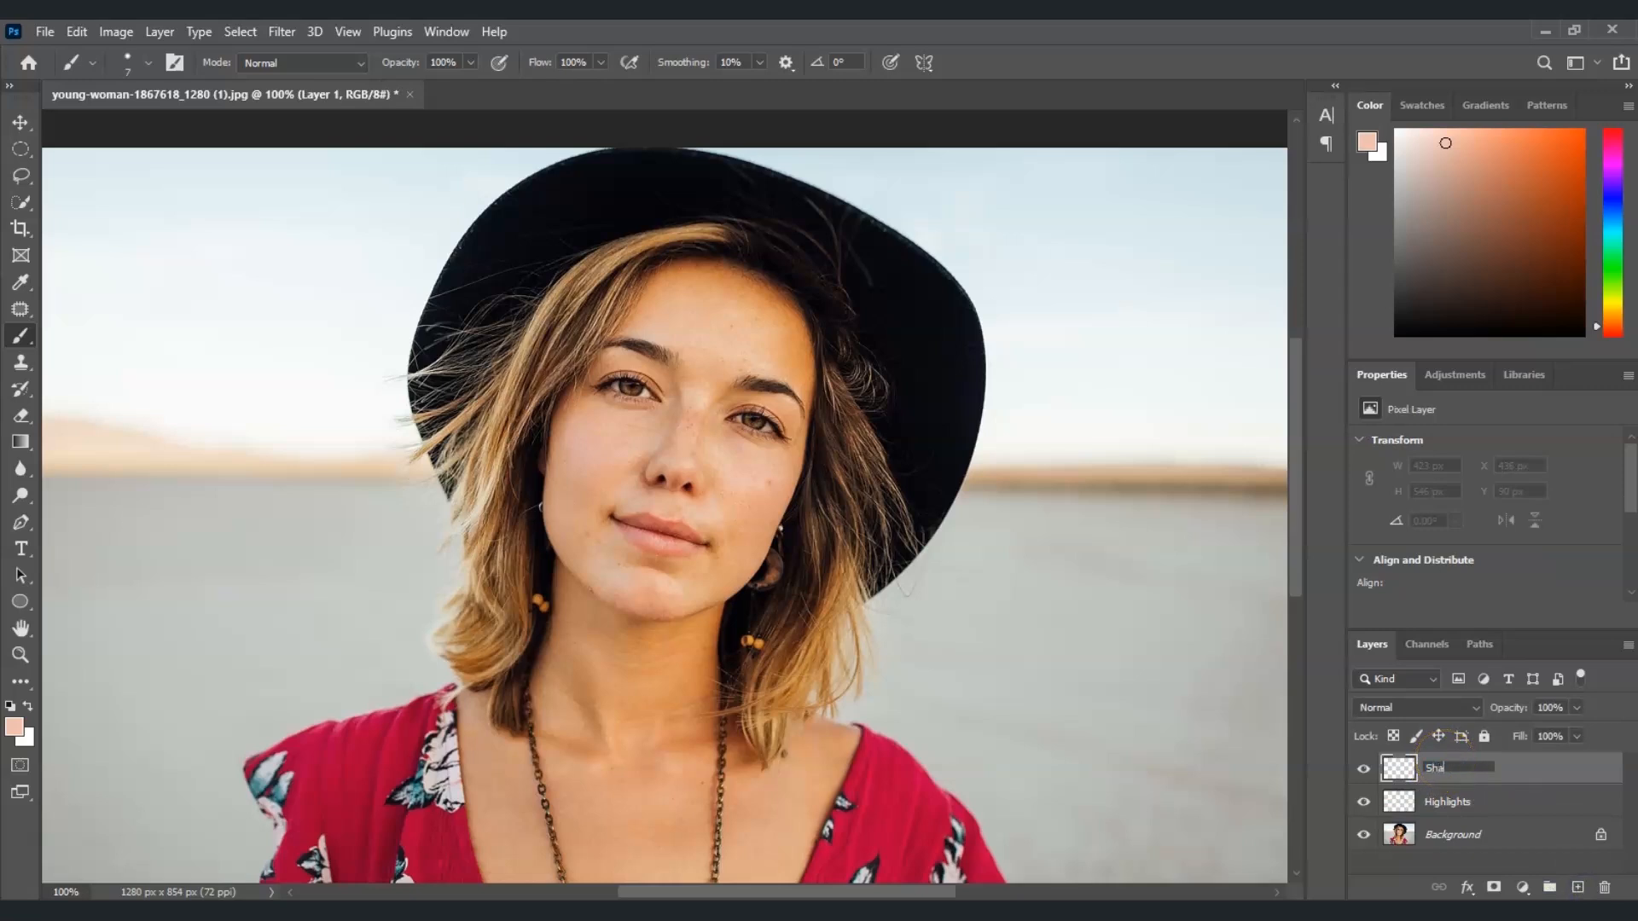
{"action": "type", "text": "dows"}
{"action": "key", "text": "Return"}
On the Highlights layer, sample a light skin tone and brush highlight patches onto the cheek
{"action": "left_click", "coordinate": [1455, 808]}
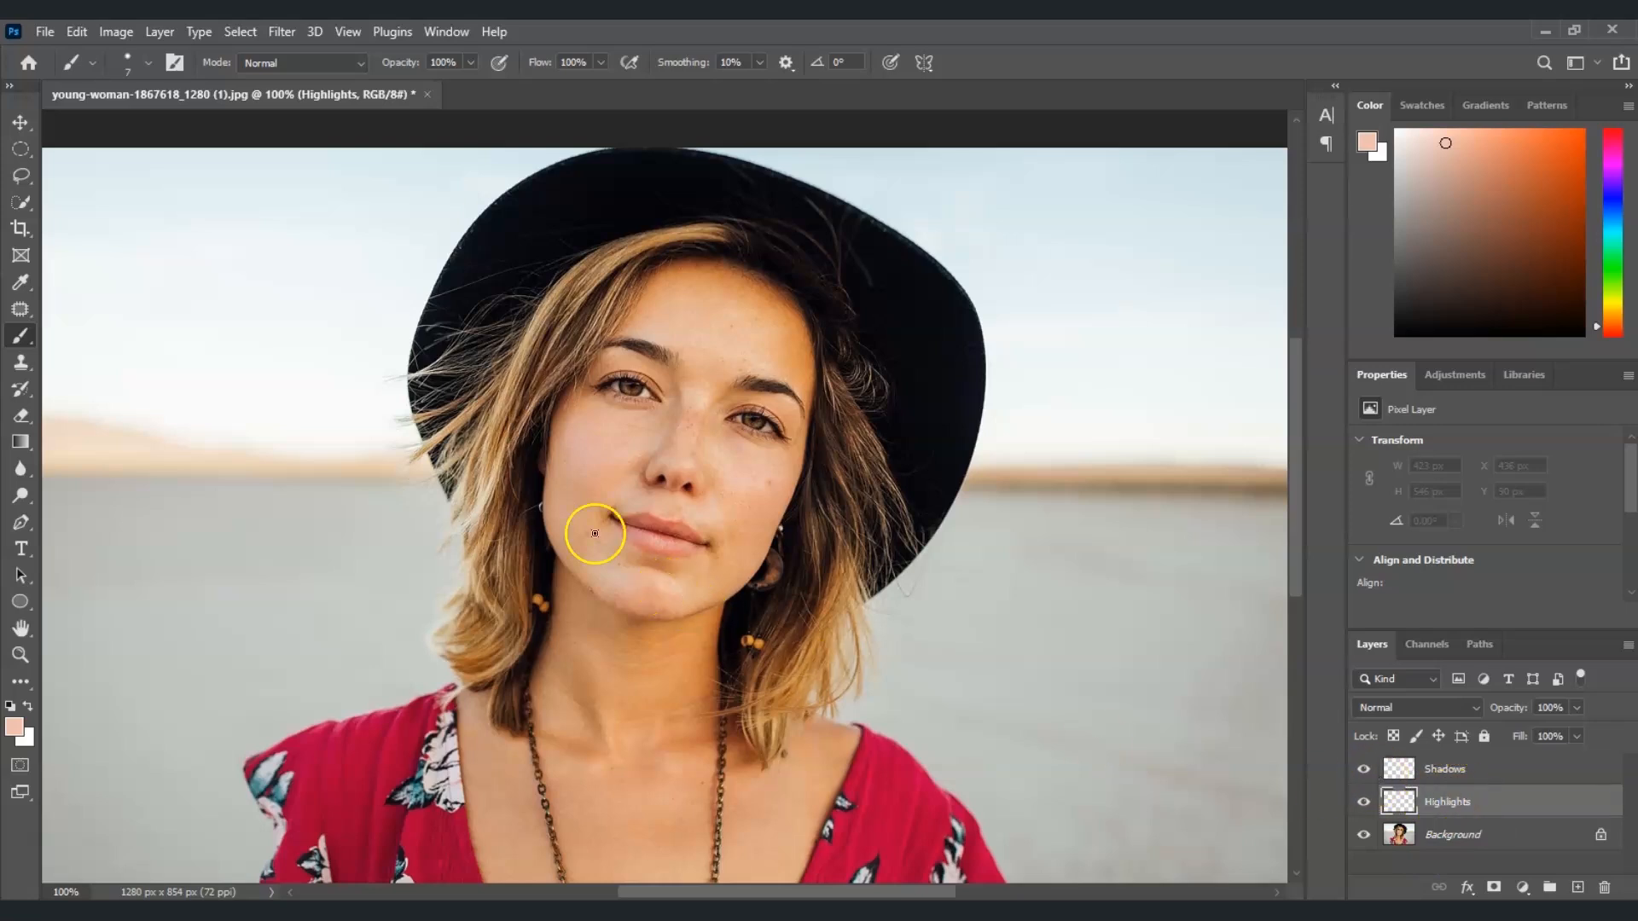
{"action": "mouse_move", "coordinate": [584, 476]}
{"action": "left_mouse_down"}
{"action": "mouse_move", "coordinate": [578, 460]}
{"action": "mouse_move", "coordinate": [571, 541]}
{"action": "mouse_move", "coordinate": [661, 578]}
{"action": "left_mouse_up"}
{"action": "left_click", "coordinate": [19, 336]}
{"action": "left_click", "coordinate": [623, 572], "text": "alt"}
{"action": "mouse_move", "coordinate": [601, 505]}
{"action": "left_mouse_down"}
{"action": "mouse_move", "coordinate": [674, 450]}
{"action": "mouse_move", "coordinate": [574, 445]}
{"action": "mouse_move", "coordinate": [571, 492]}
{"action": "left_mouse_up"}
{"action": "left_click_drag", "start_coordinate": [580, 459], "coordinate": [606, 462]}
{"action": "left_click_drag", "start_coordinate": [745, 479], "coordinate": [748, 512]}
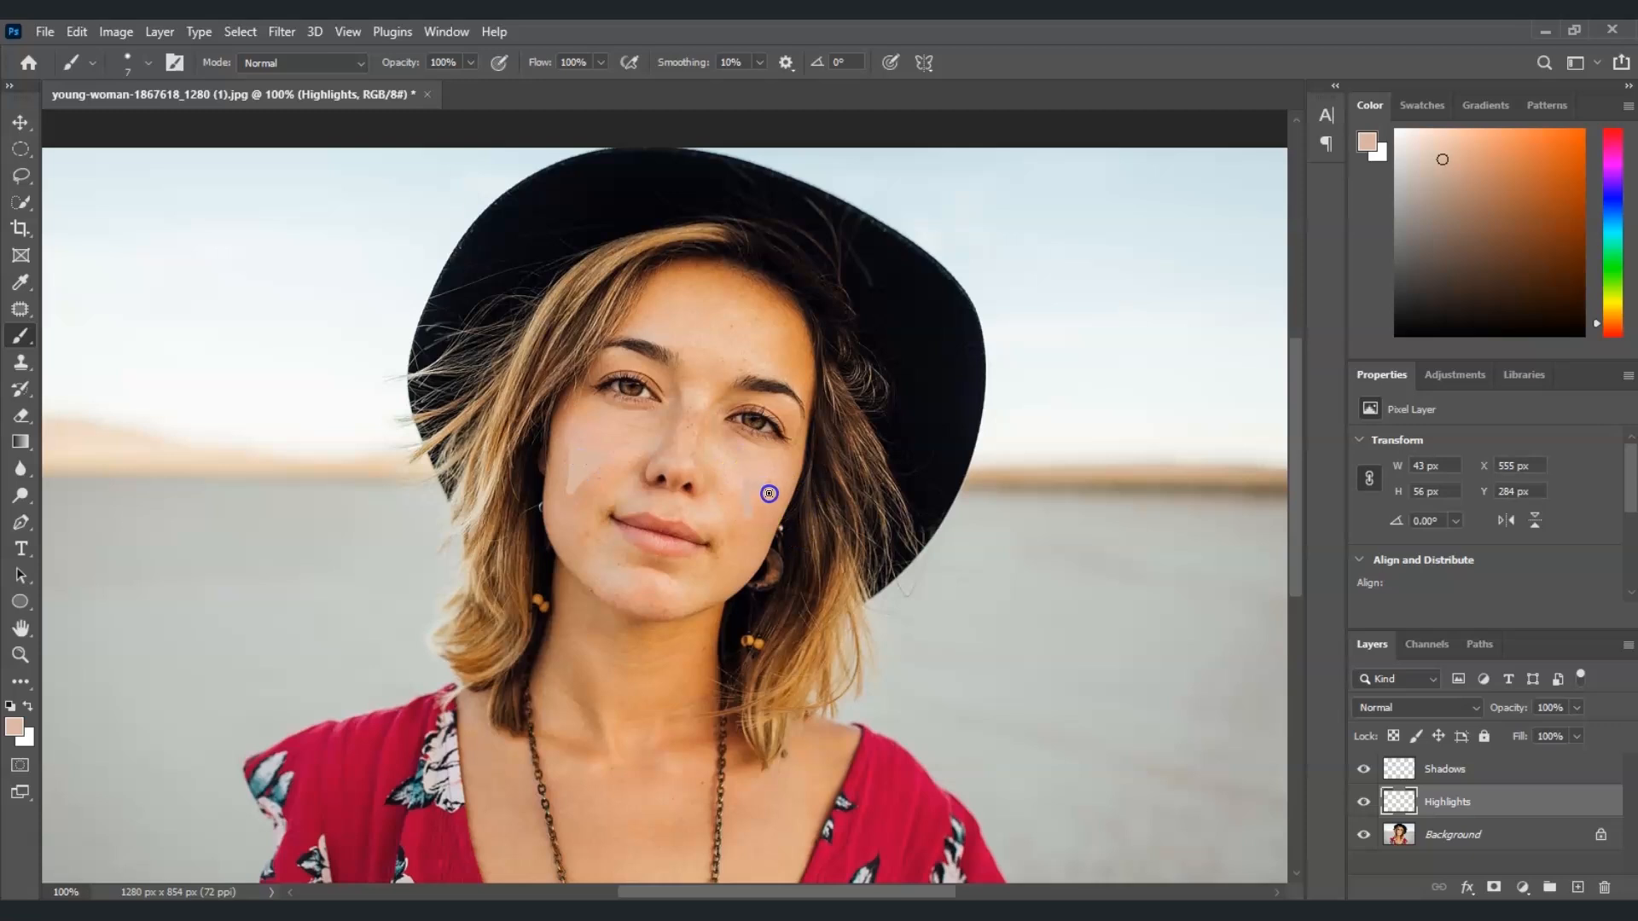
Continue painting highlight patches on the other cheek, forehead, nose and chin of the Highlights layer
{"action": "left_click_drag", "start_coordinate": [753, 500], "coordinate": [764, 486]}
{"action": "left_click_drag", "start_coordinate": [657, 338], "coordinate": [678, 322]}
{"action": "left_click_drag", "start_coordinate": [771, 343], "coordinate": [779, 355]}
{"action": "left_click_drag", "start_coordinate": [632, 597], "coordinate": [636, 602]}
{"action": "left_click", "coordinate": [584, 535]}
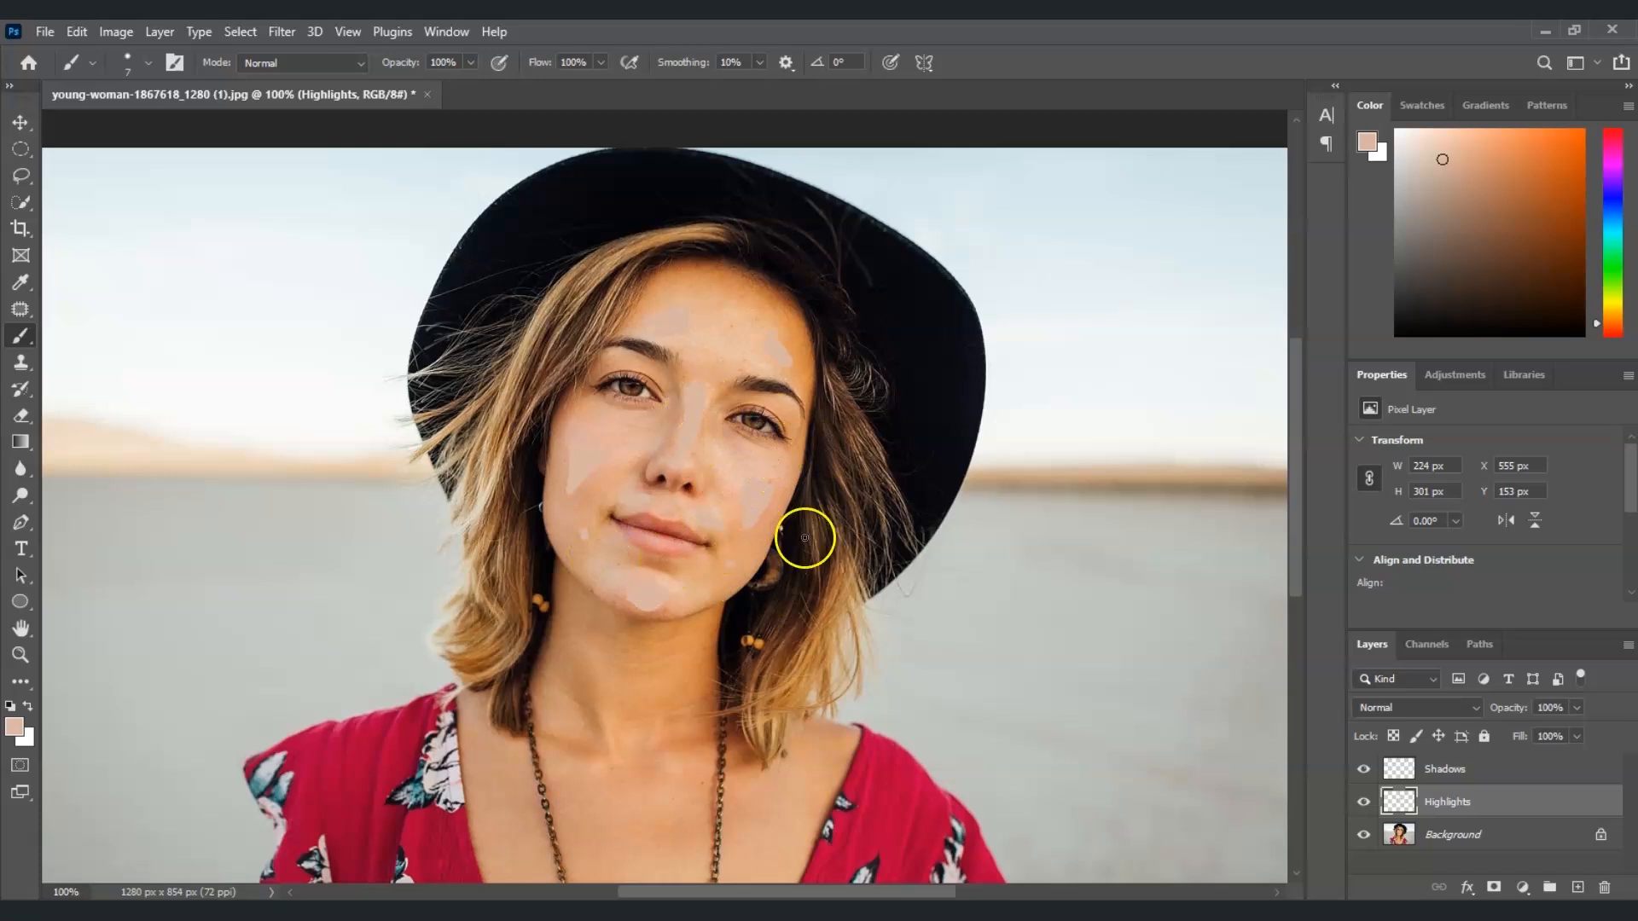
On the Shadows layer, sample a darker skin tone and brush shadow strokes along the cheeks, nose sides and hairline
{"action": "left_click", "coordinate": [1447, 766]}
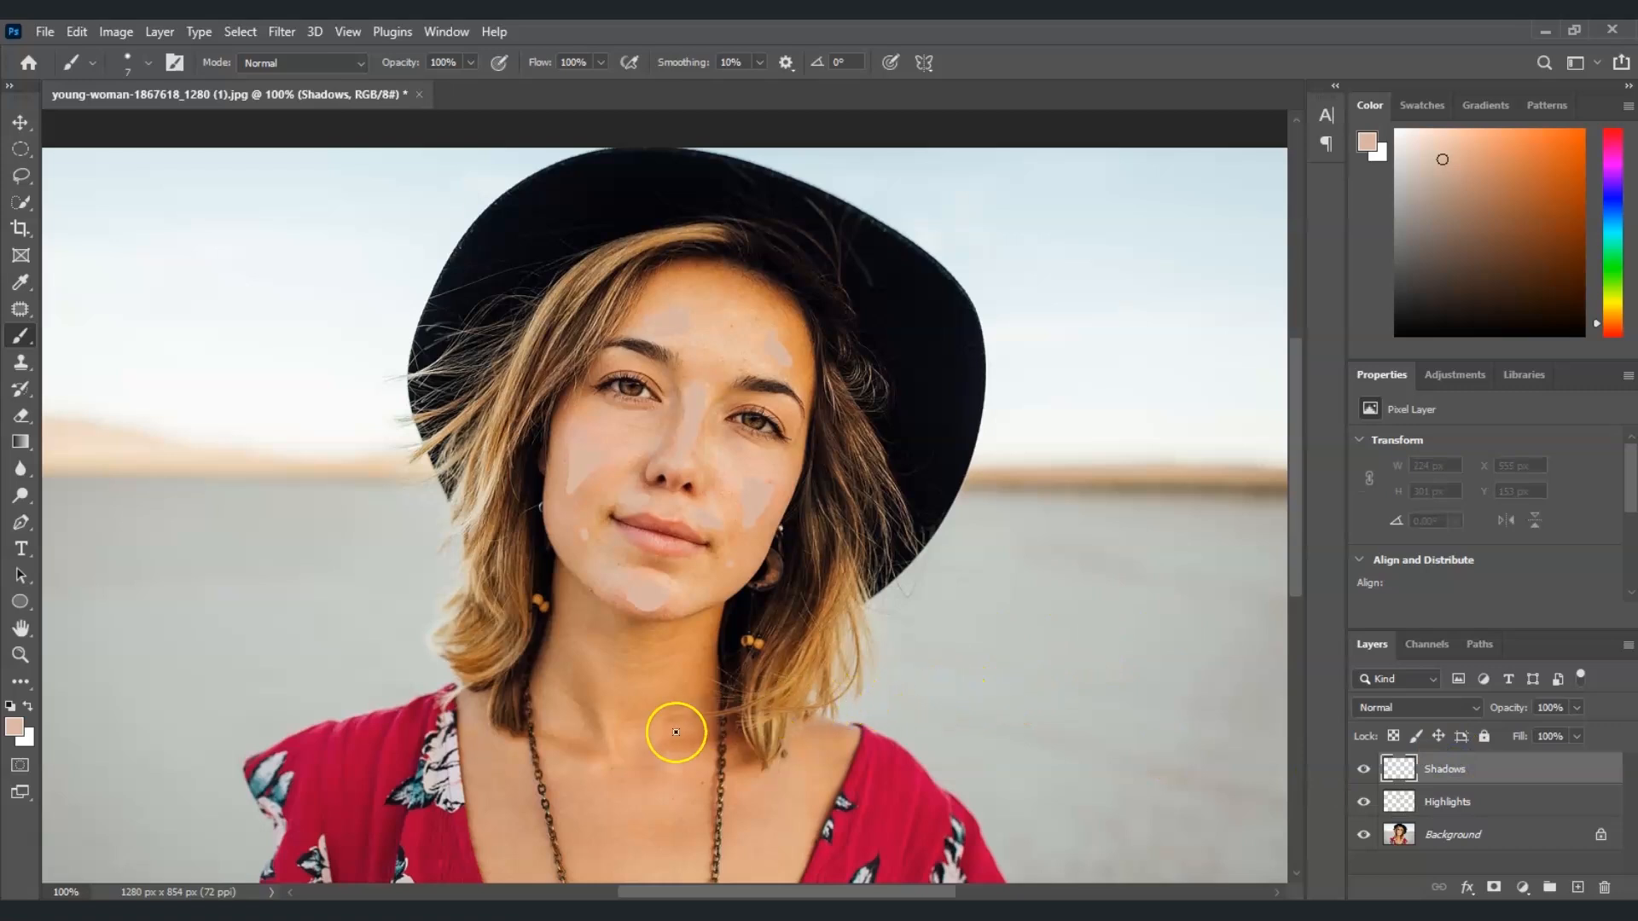
{"action": "left_click", "coordinate": [569, 563], "text": "alt"}
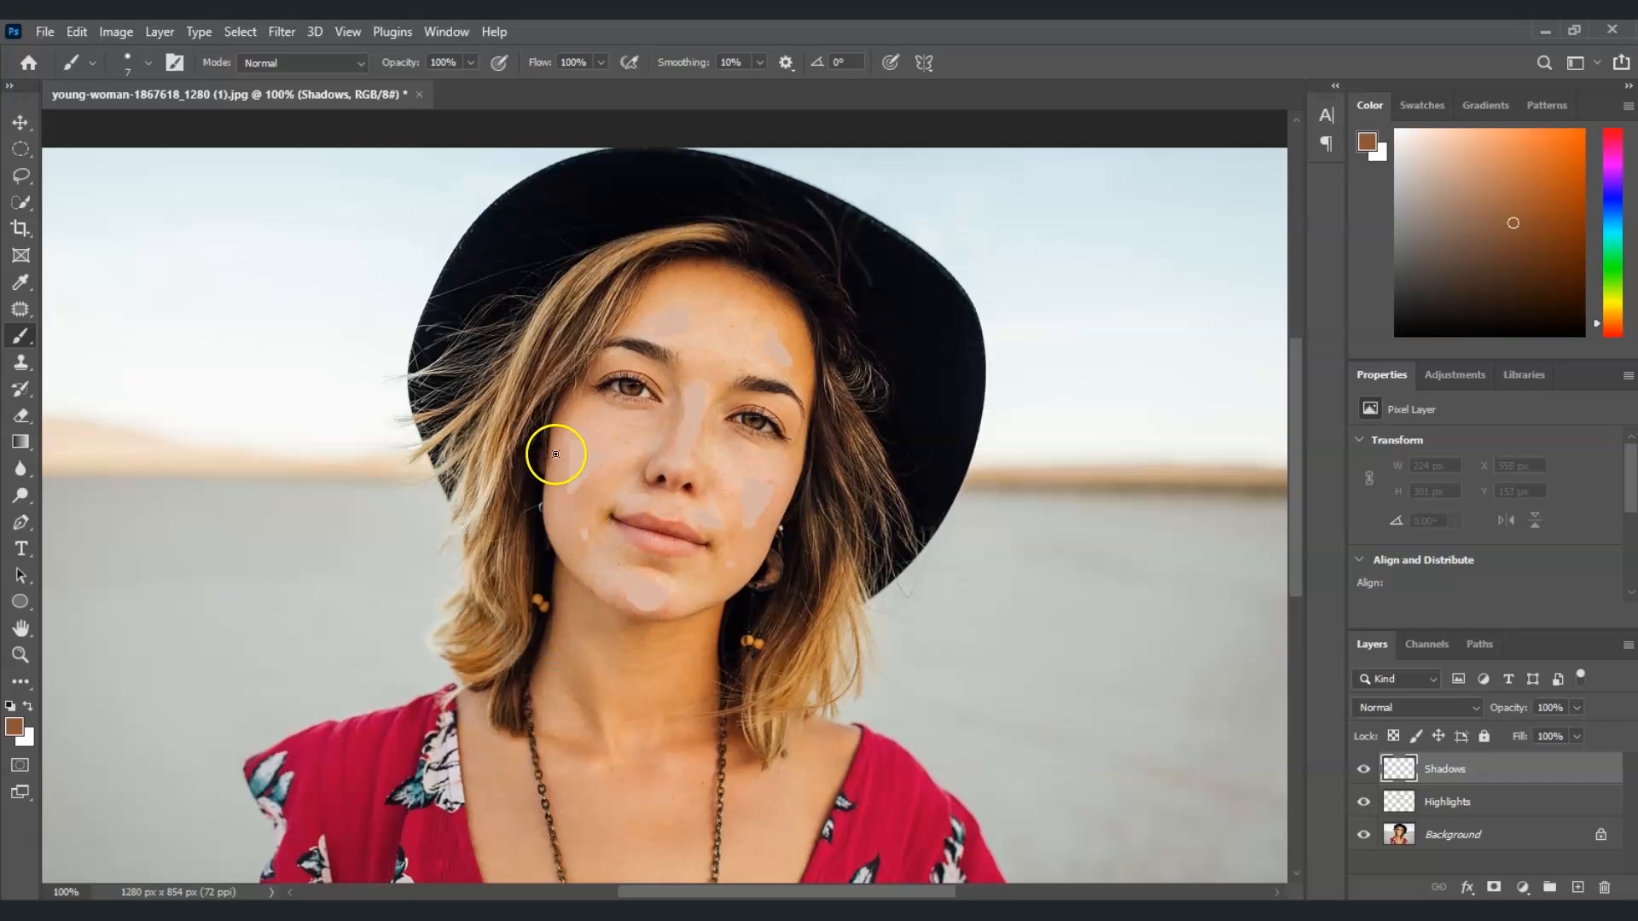
{"action": "left_click_drag", "start_coordinate": [559, 454], "coordinate": [560, 464]}
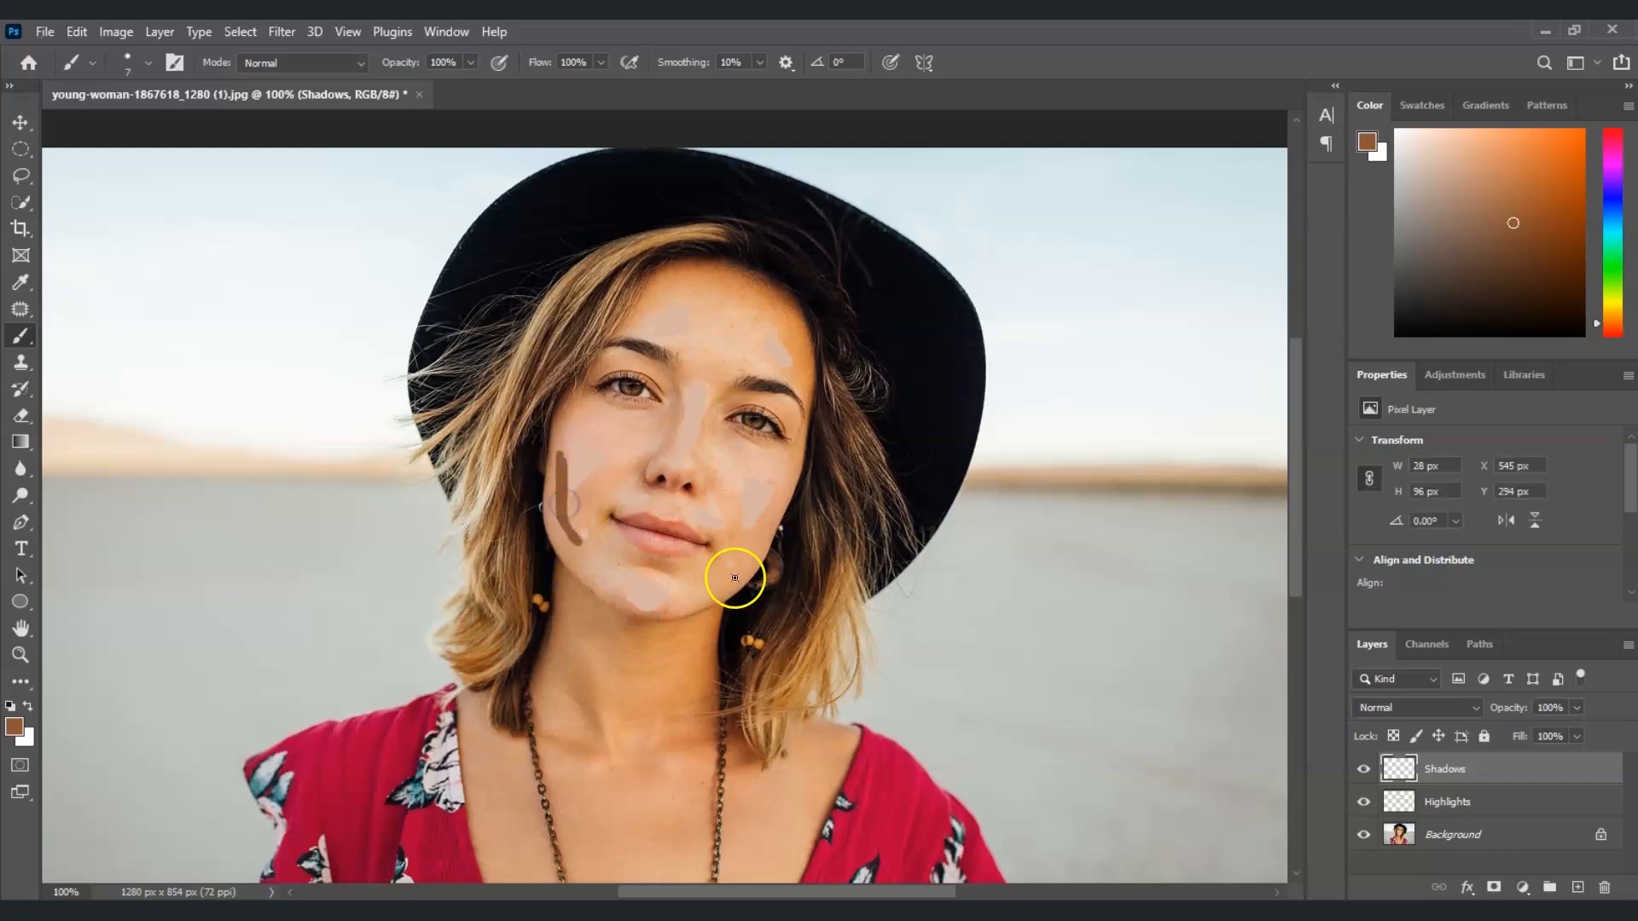
{"action": "left_click_drag", "start_coordinate": [731, 559], "coordinate": [776, 504]}
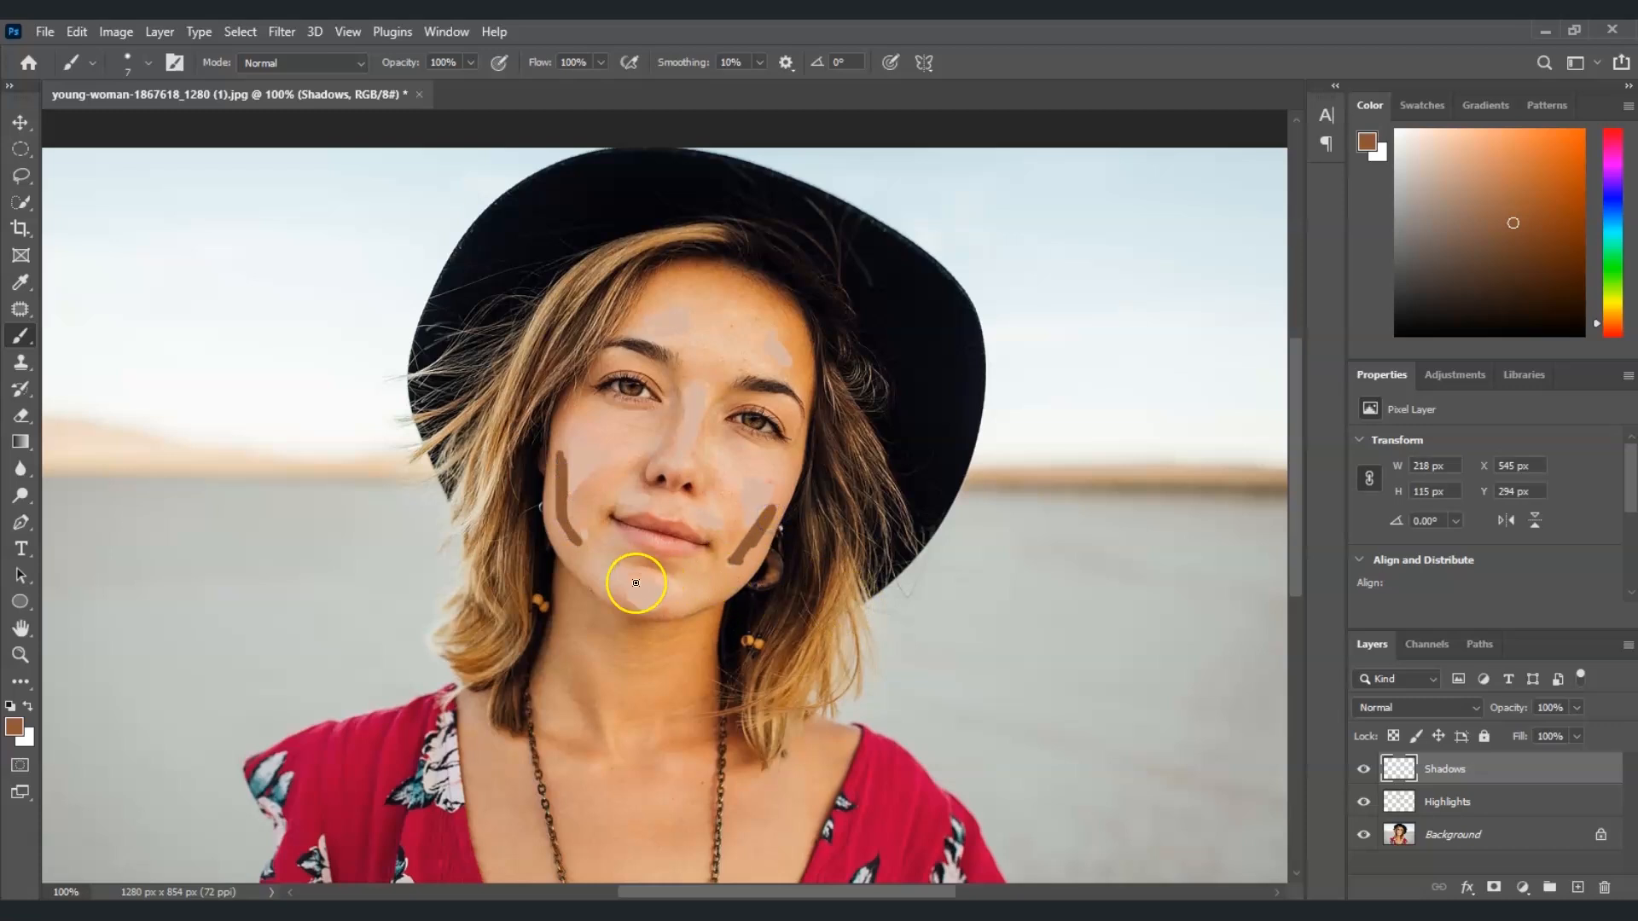
{"action": "left_click", "coordinate": [688, 390]}
{"action": "left_click", "coordinate": [648, 444]}
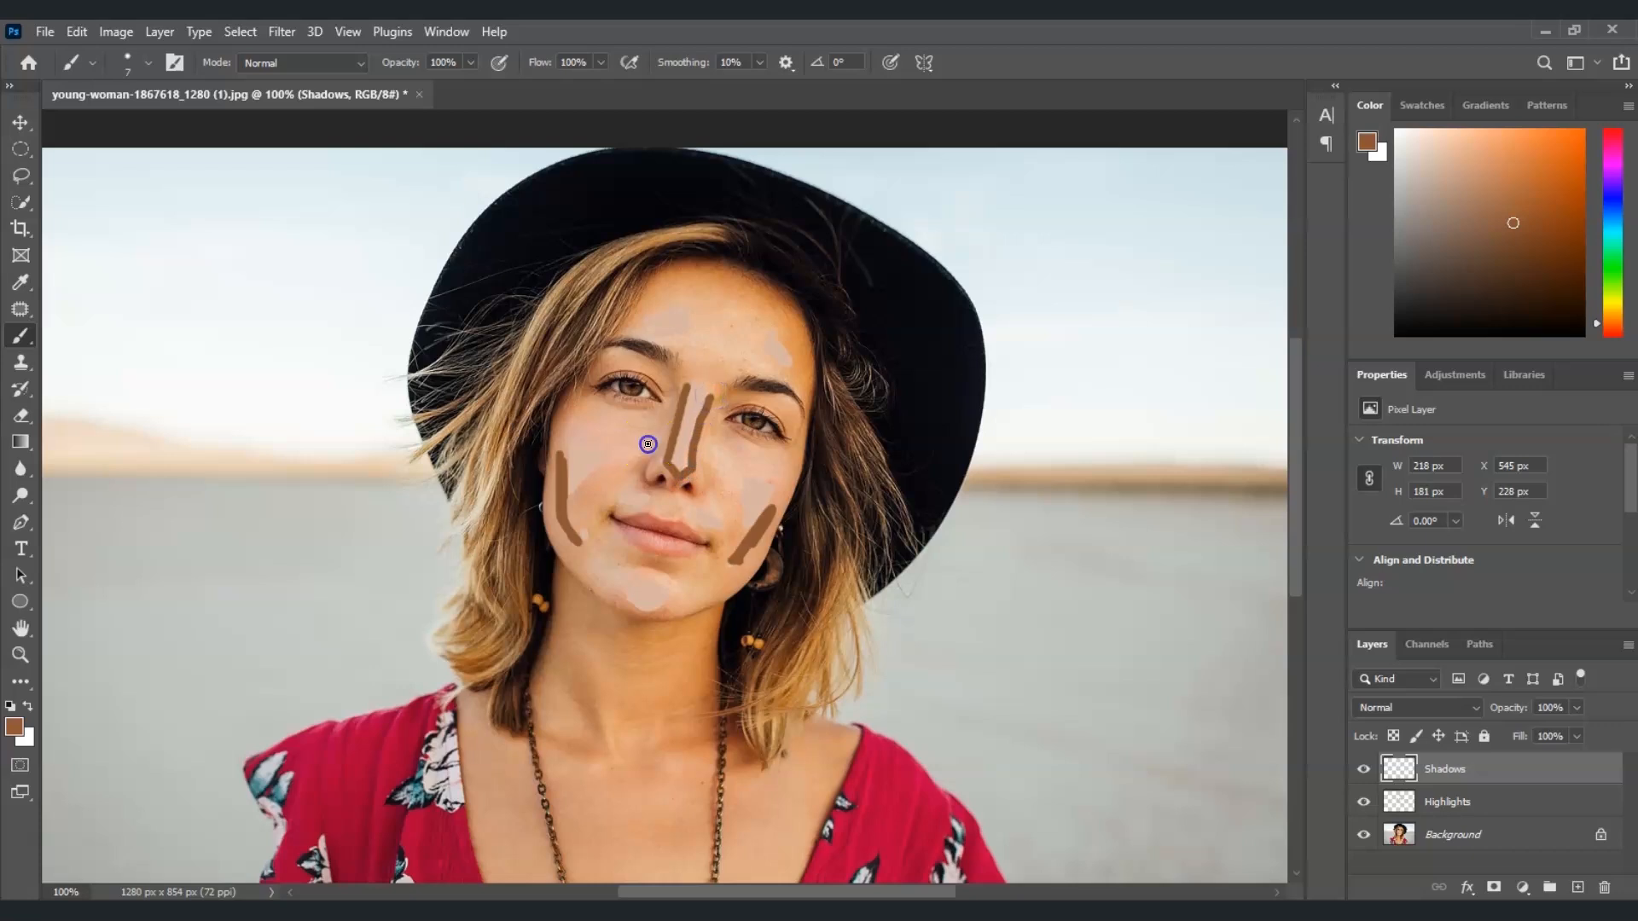
{"action": "left_click_drag", "start_coordinate": [640, 463], "coordinate": [722, 475]}
{"action": "mouse_move", "coordinate": [662, 289]}
{"action": "left_mouse_down"}
{"action": "mouse_move", "coordinate": [691, 283]}
{"action": "mouse_move", "coordinate": [793, 341]}
{"action": "left_mouse_up"}
{"action": "left_click", "coordinate": [729, 293]}
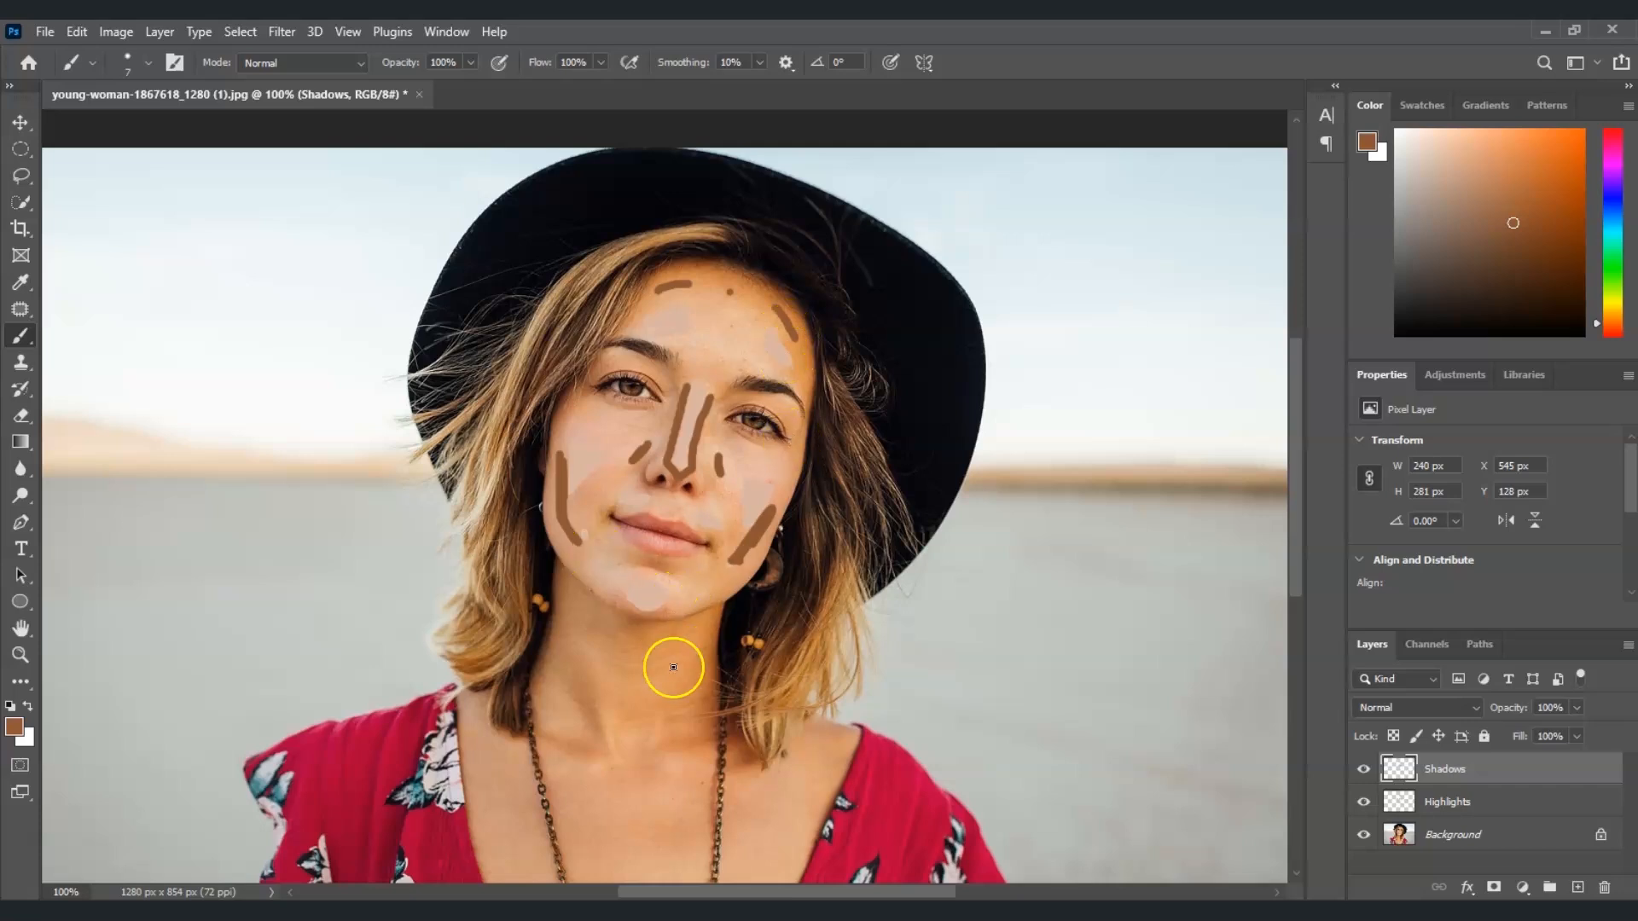
Add more shadow strokes on the neck, under the chin, around the mouth and near the eyes
{"action": "left_click_drag", "start_coordinate": [581, 696], "coordinate": [592, 719]}
{"action": "left_click", "coordinate": [680, 717]}
{"action": "left_click_drag", "start_coordinate": [629, 631], "coordinate": [647, 637]}
{"action": "left_click", "coordinate": [711, 587]}
{"action": "left_click", "coordinate": [601, 568]}
{"action": "left_click", "coordinate": [724, 377]}
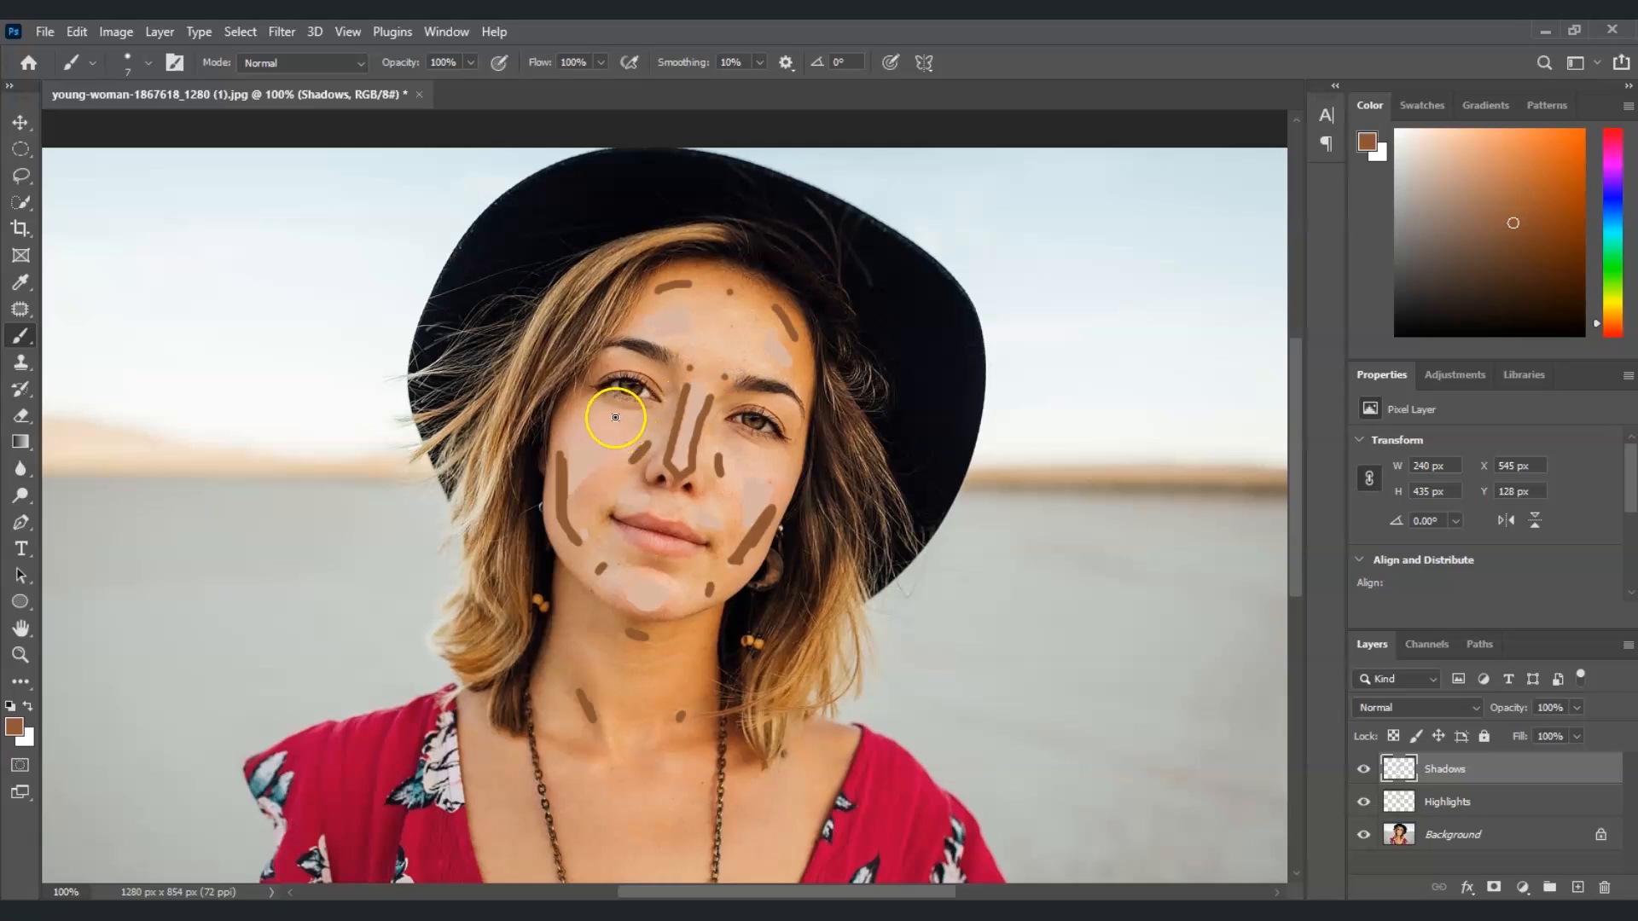
{"action": "left_click", "coordinate": [803, 440]}
Set the Highlights layer's blend mode to Hard Light
{"action": "left_click", "coordinate": [1464, 802]}
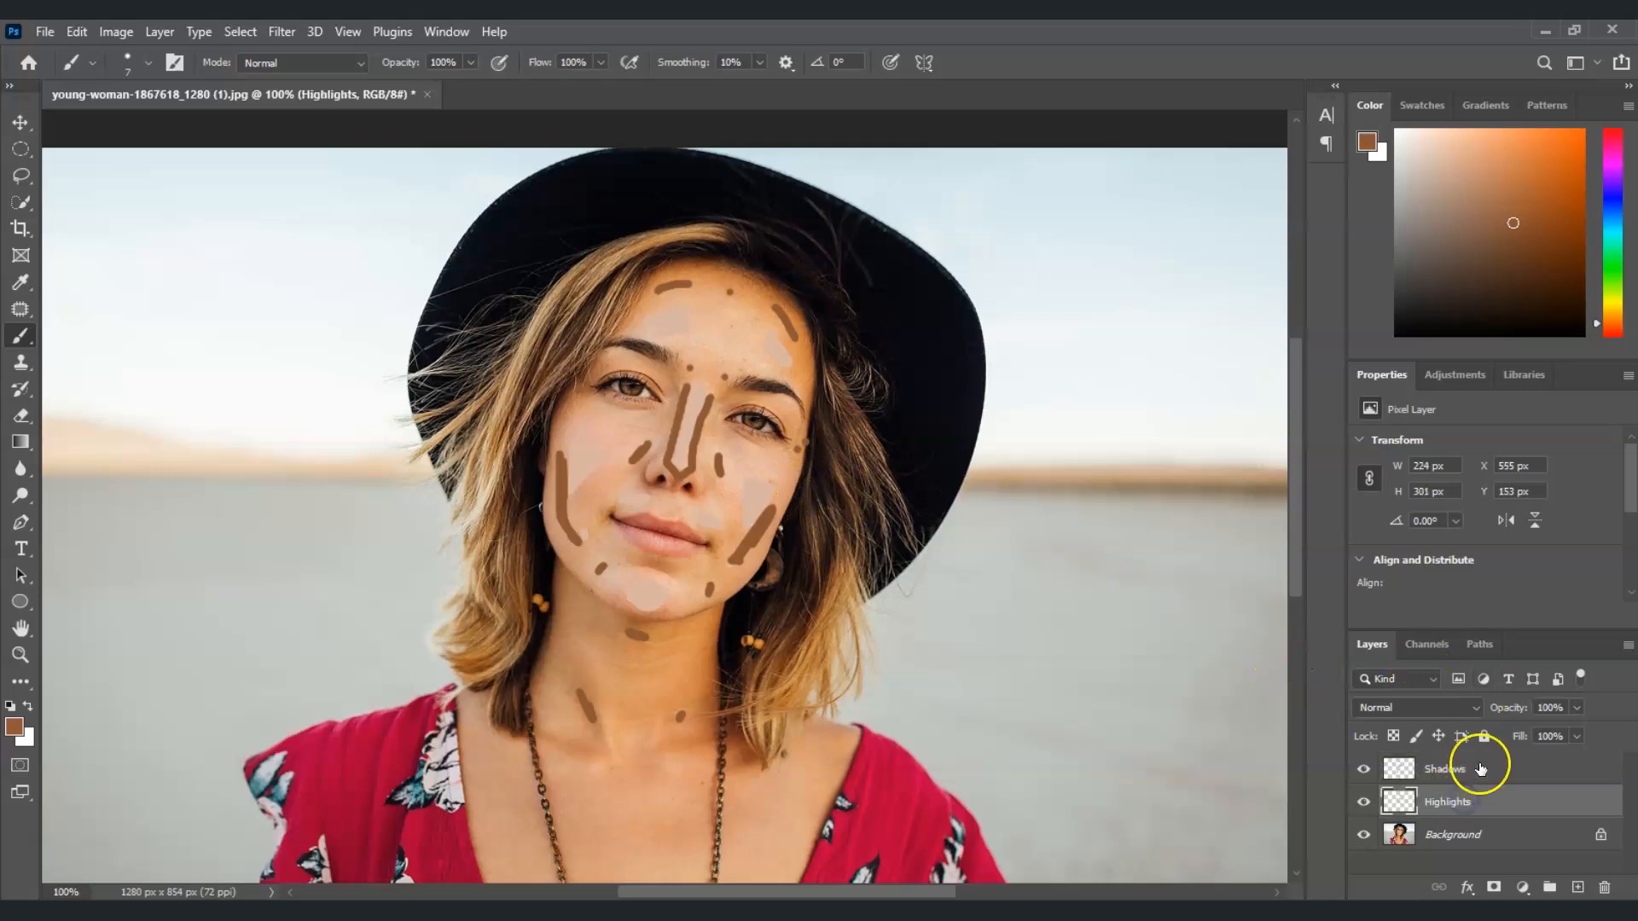
{"action": "left_click", "coordinate": [1476, 710]}
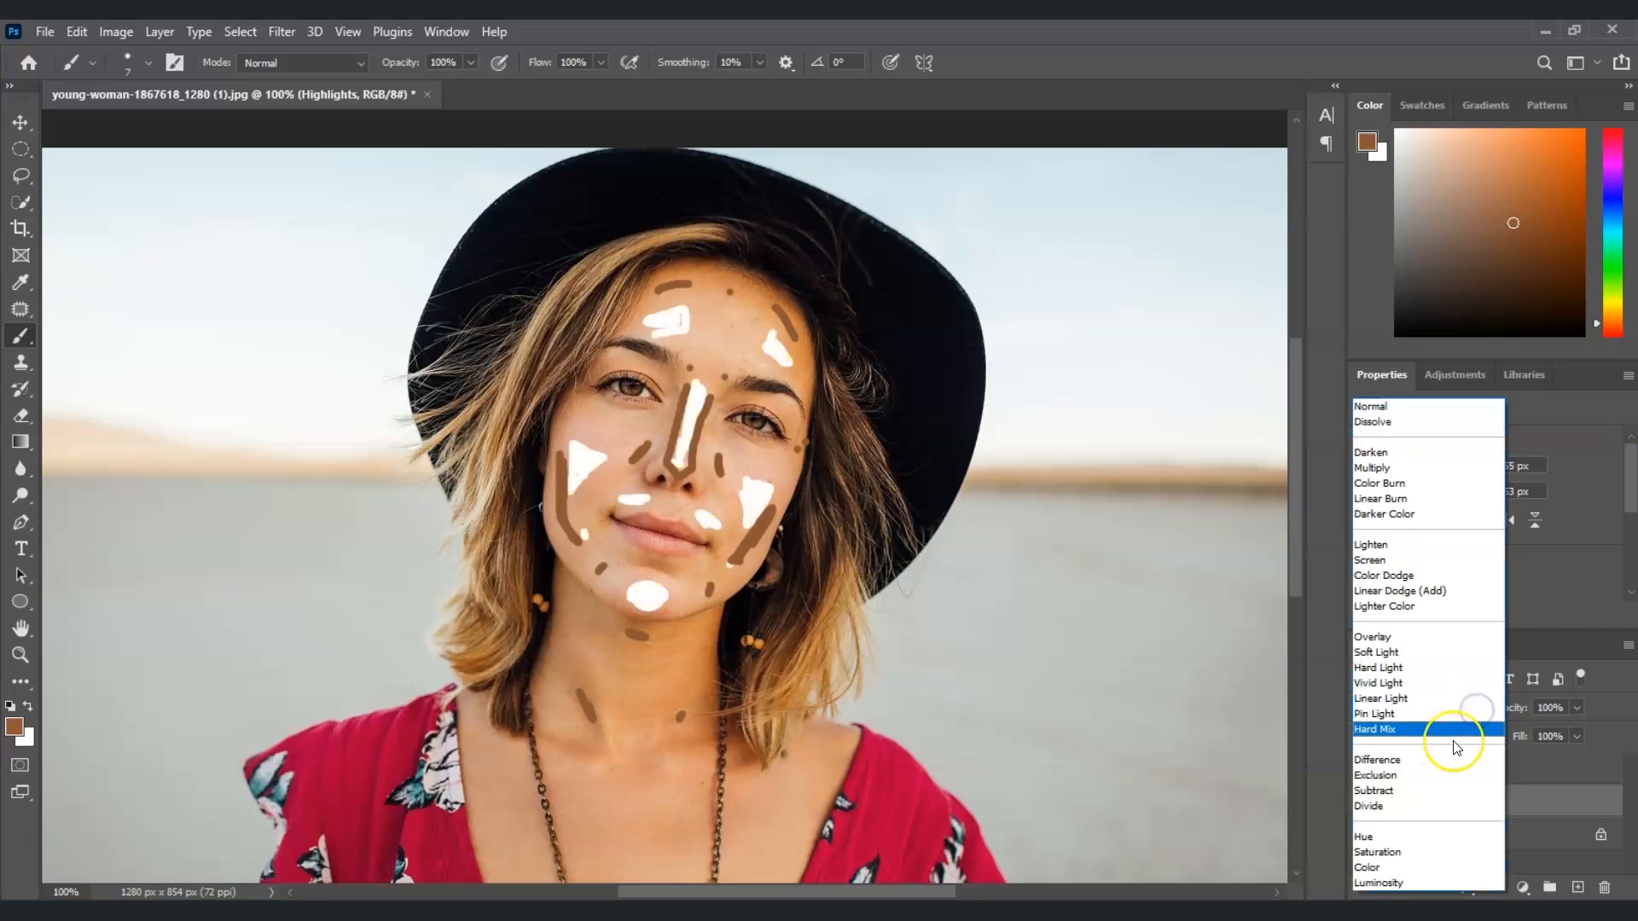
{"action": "left_click", "coordinate": [1421, 667]}
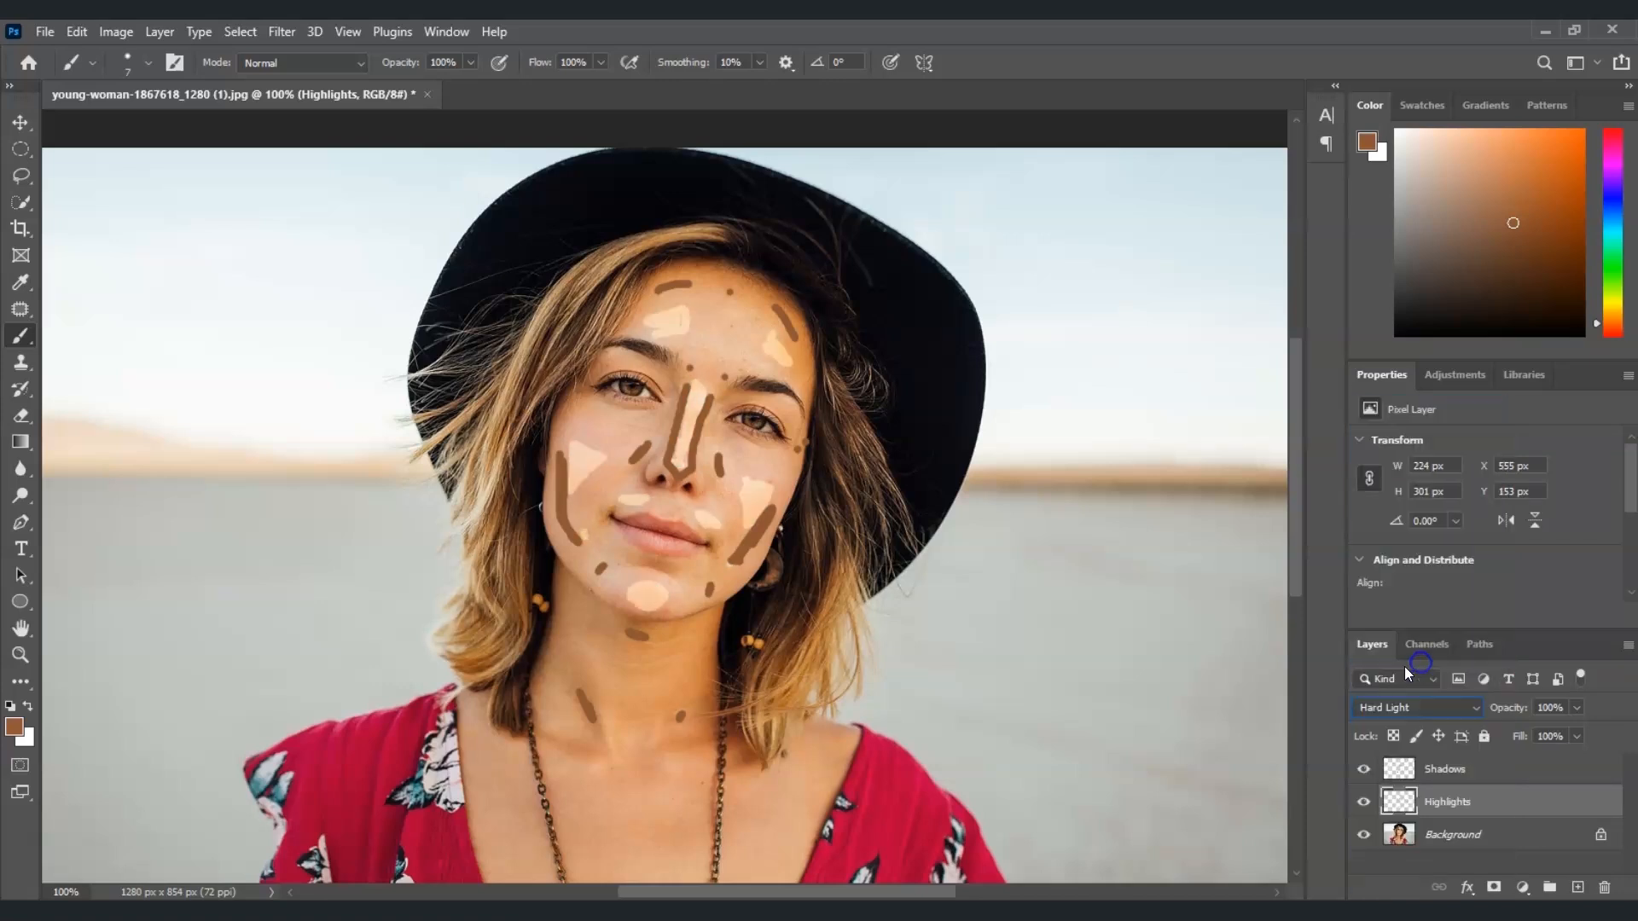
Set the Shadows layer's blend mode to Hard Light
{"action": "left_click", "coordinate": [1469, 768]}
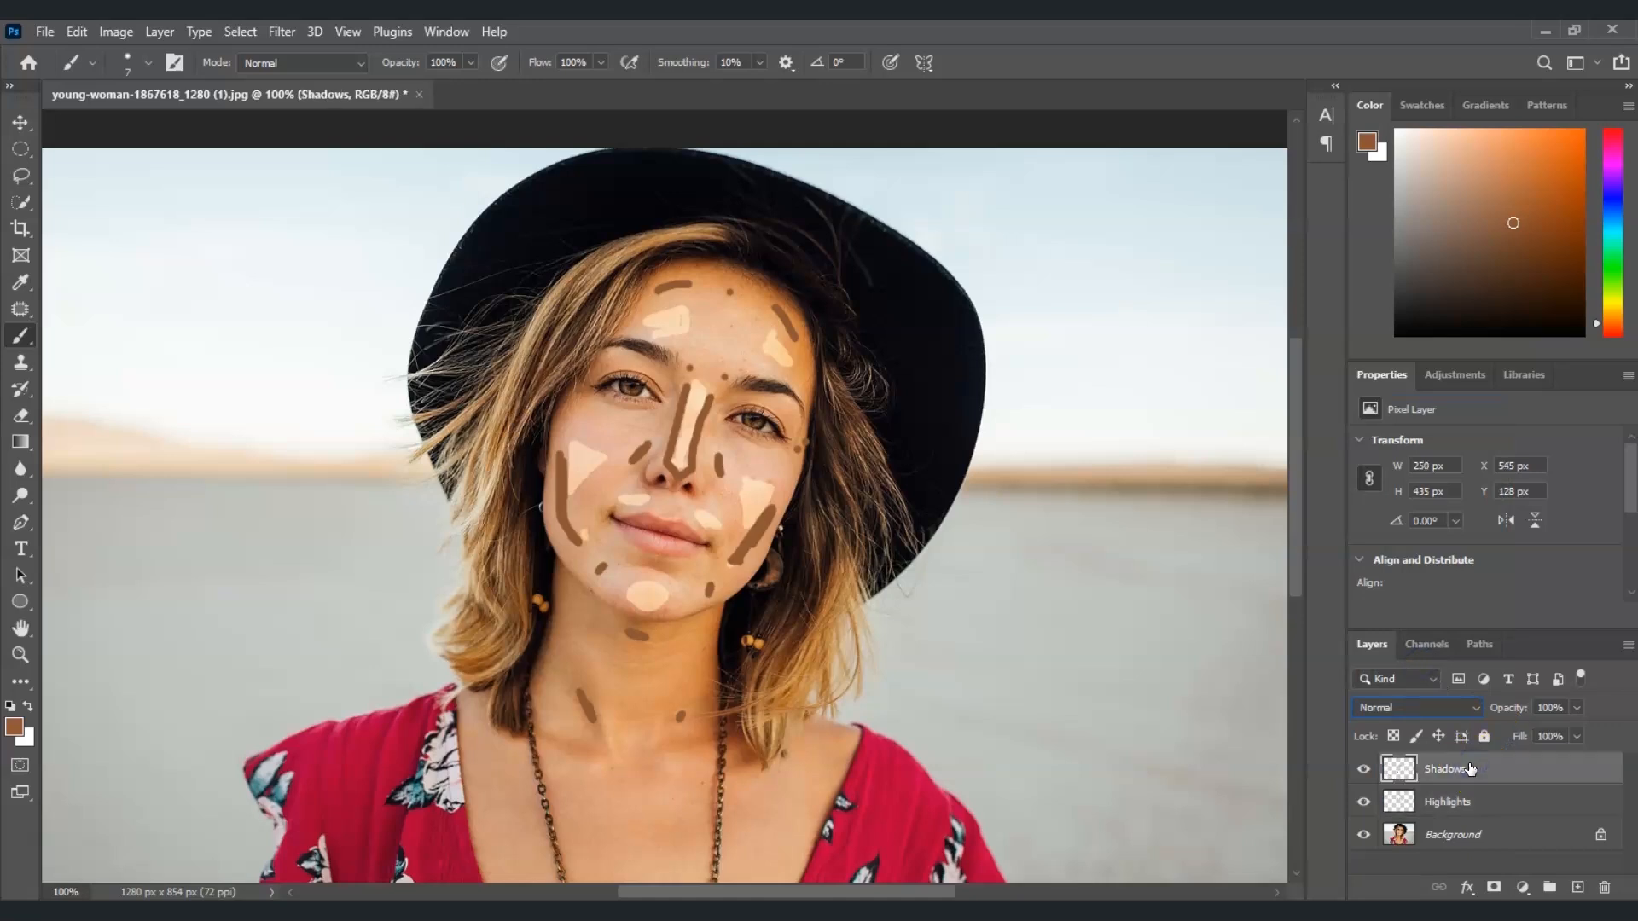
{"action": "left_click", "coordinate": [1468, 706]}
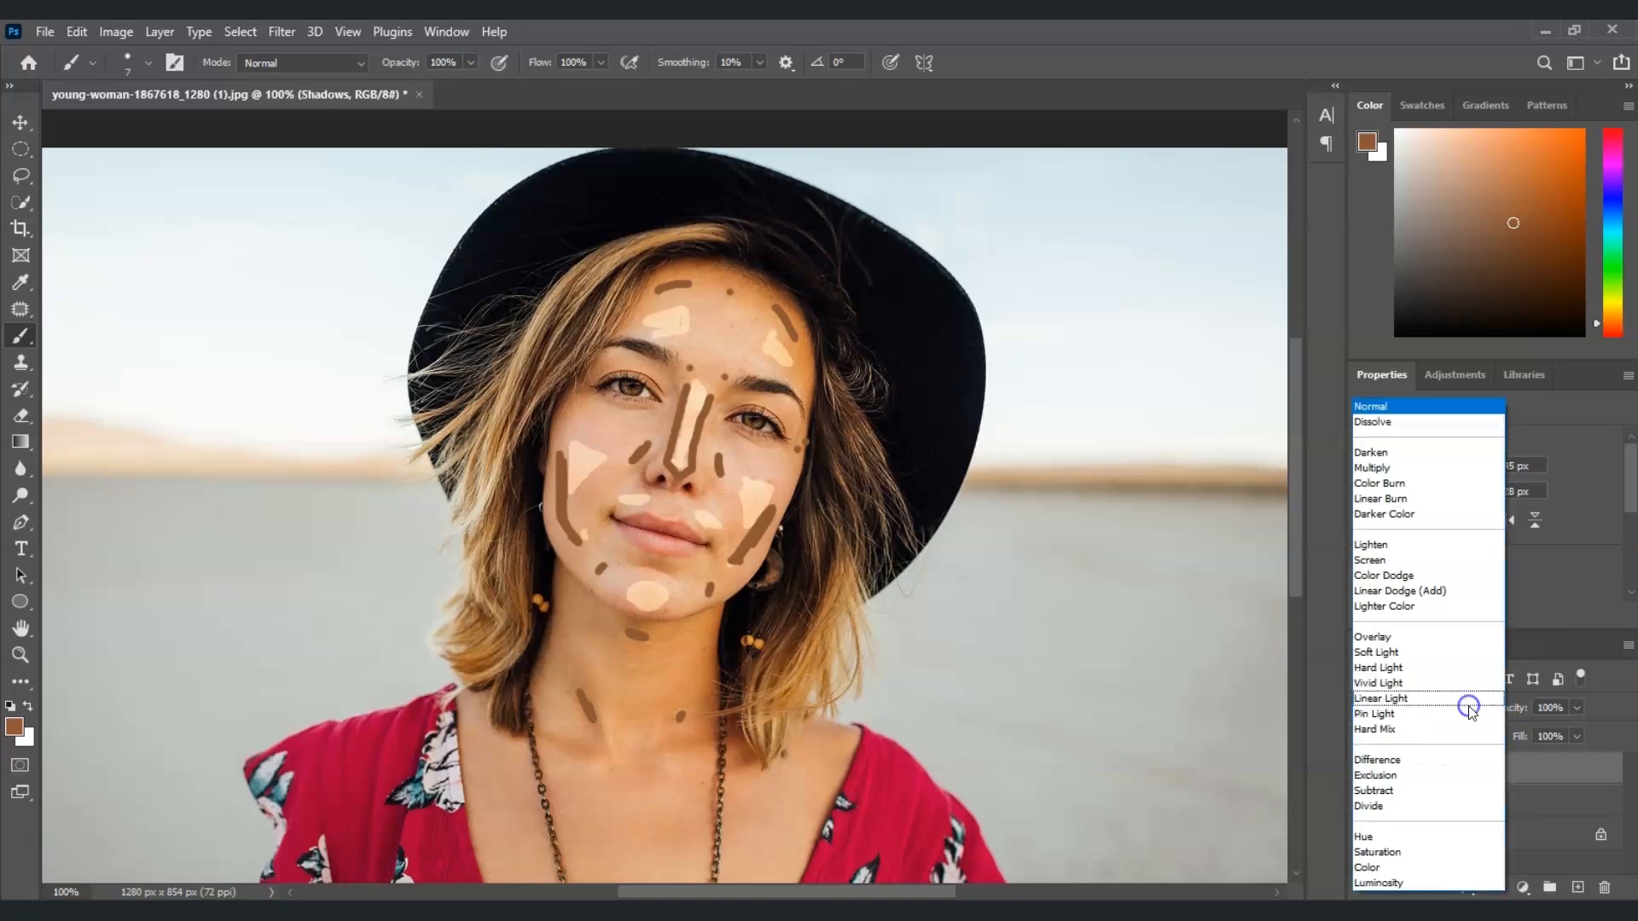
{"action": "left_click", "coordinate": [1429, 670]}
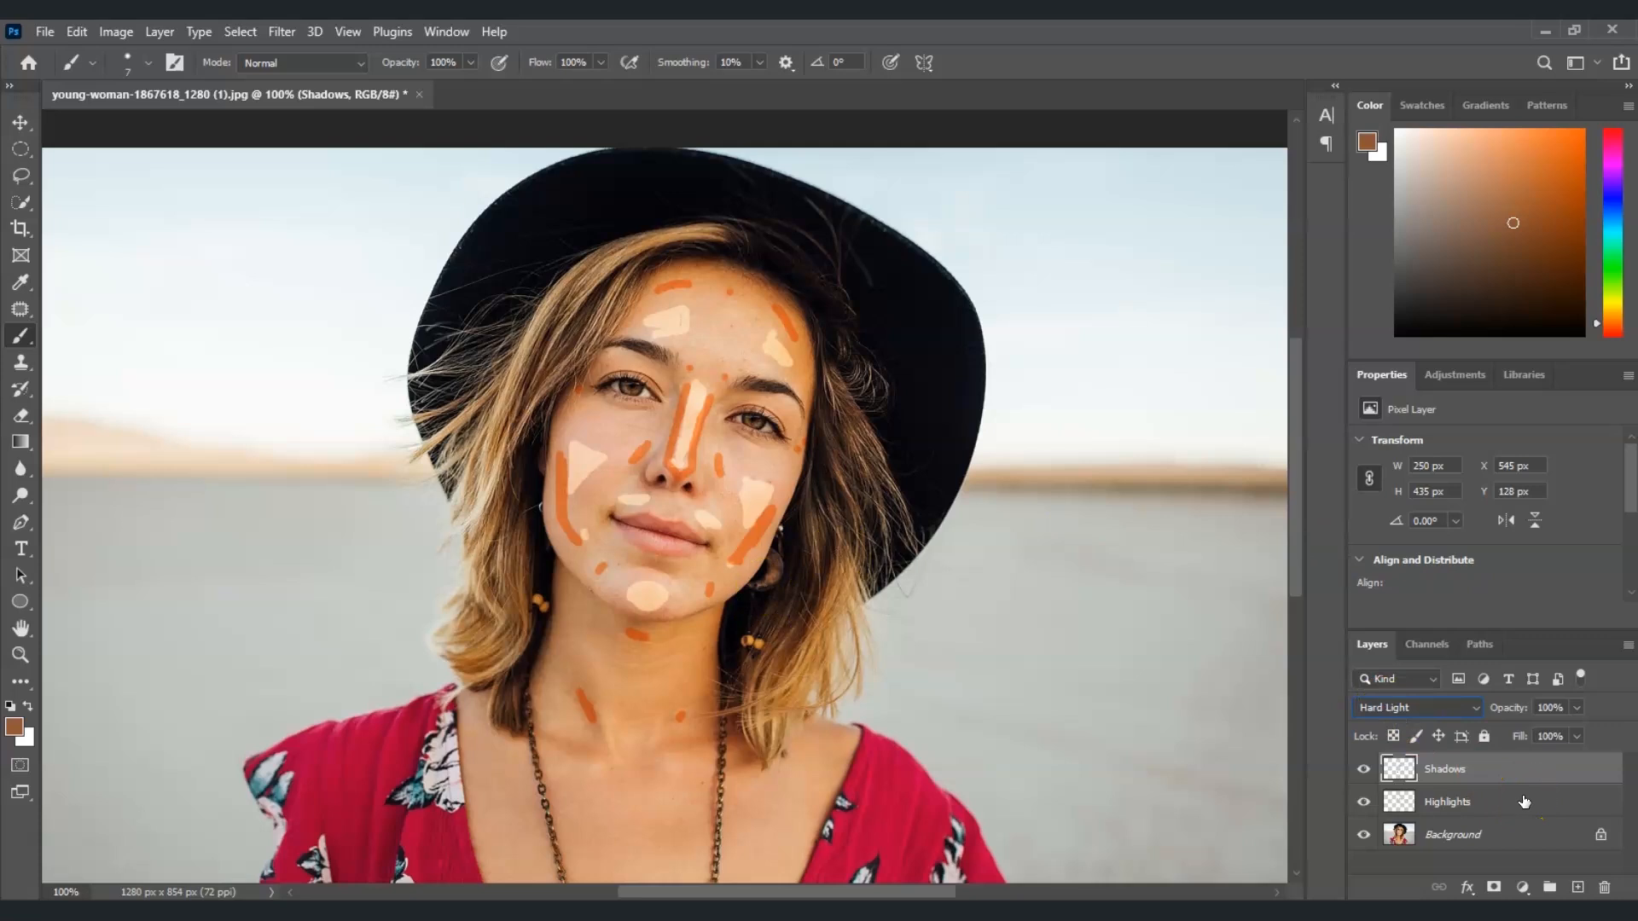
Apply a Gaussian Blur with an 18.0-pixel radius to the Highlights layer
{"action": "left_click", "coordinate": [1466, 803]}
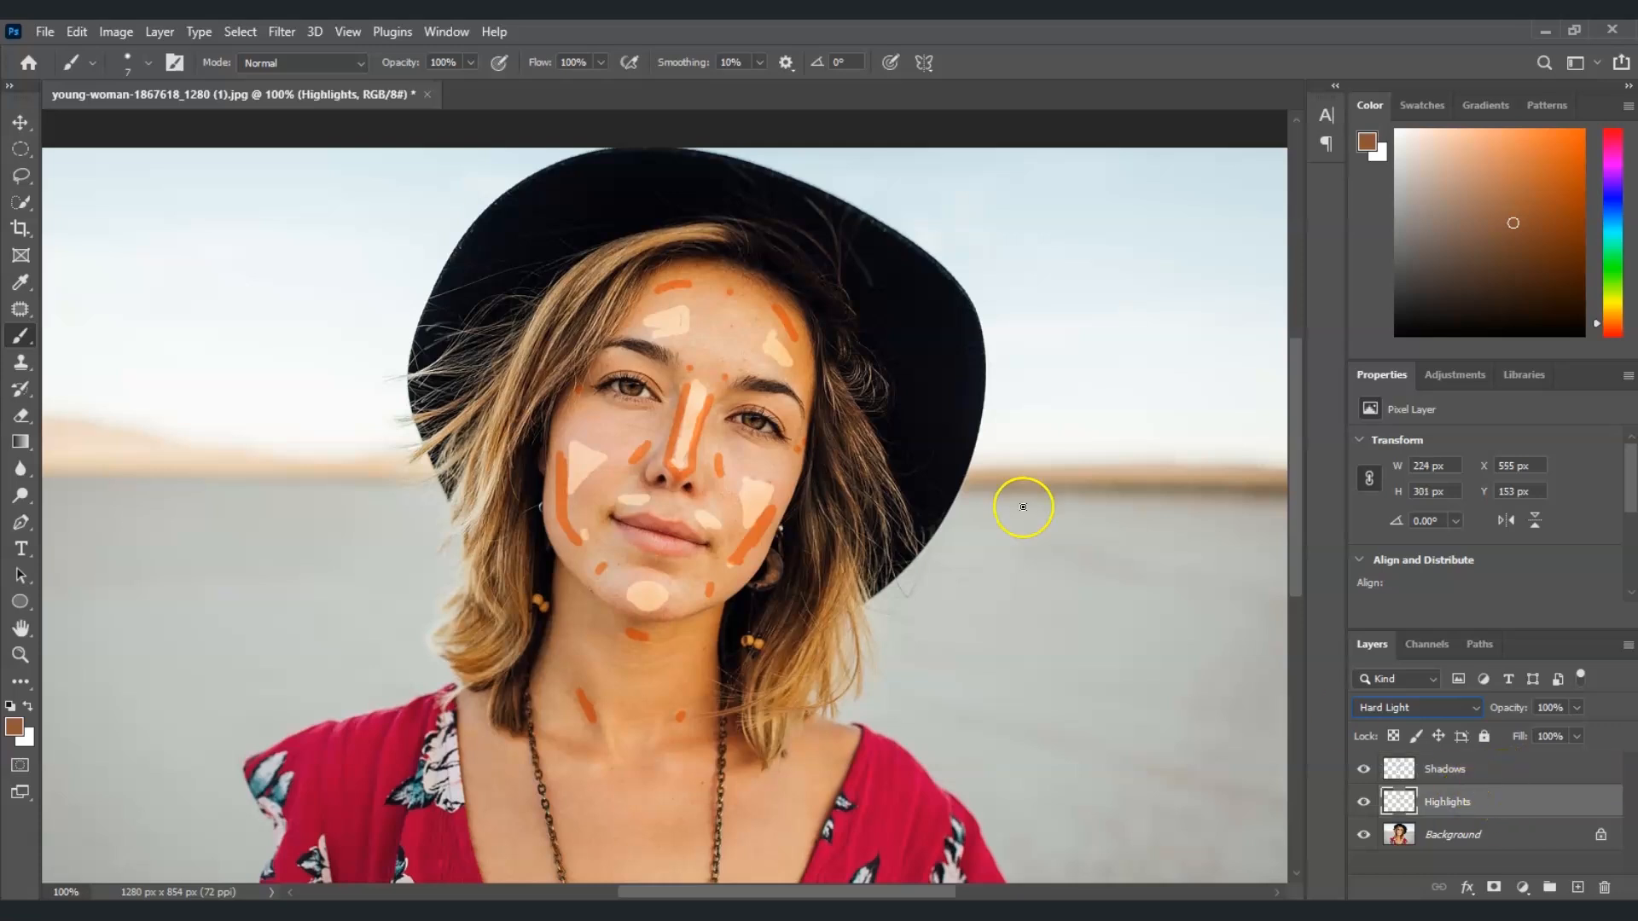
{"action": "left_click", "coordinate": [281, 32]}
{"action": "mouse_move", "coordinate": [315, 31]}
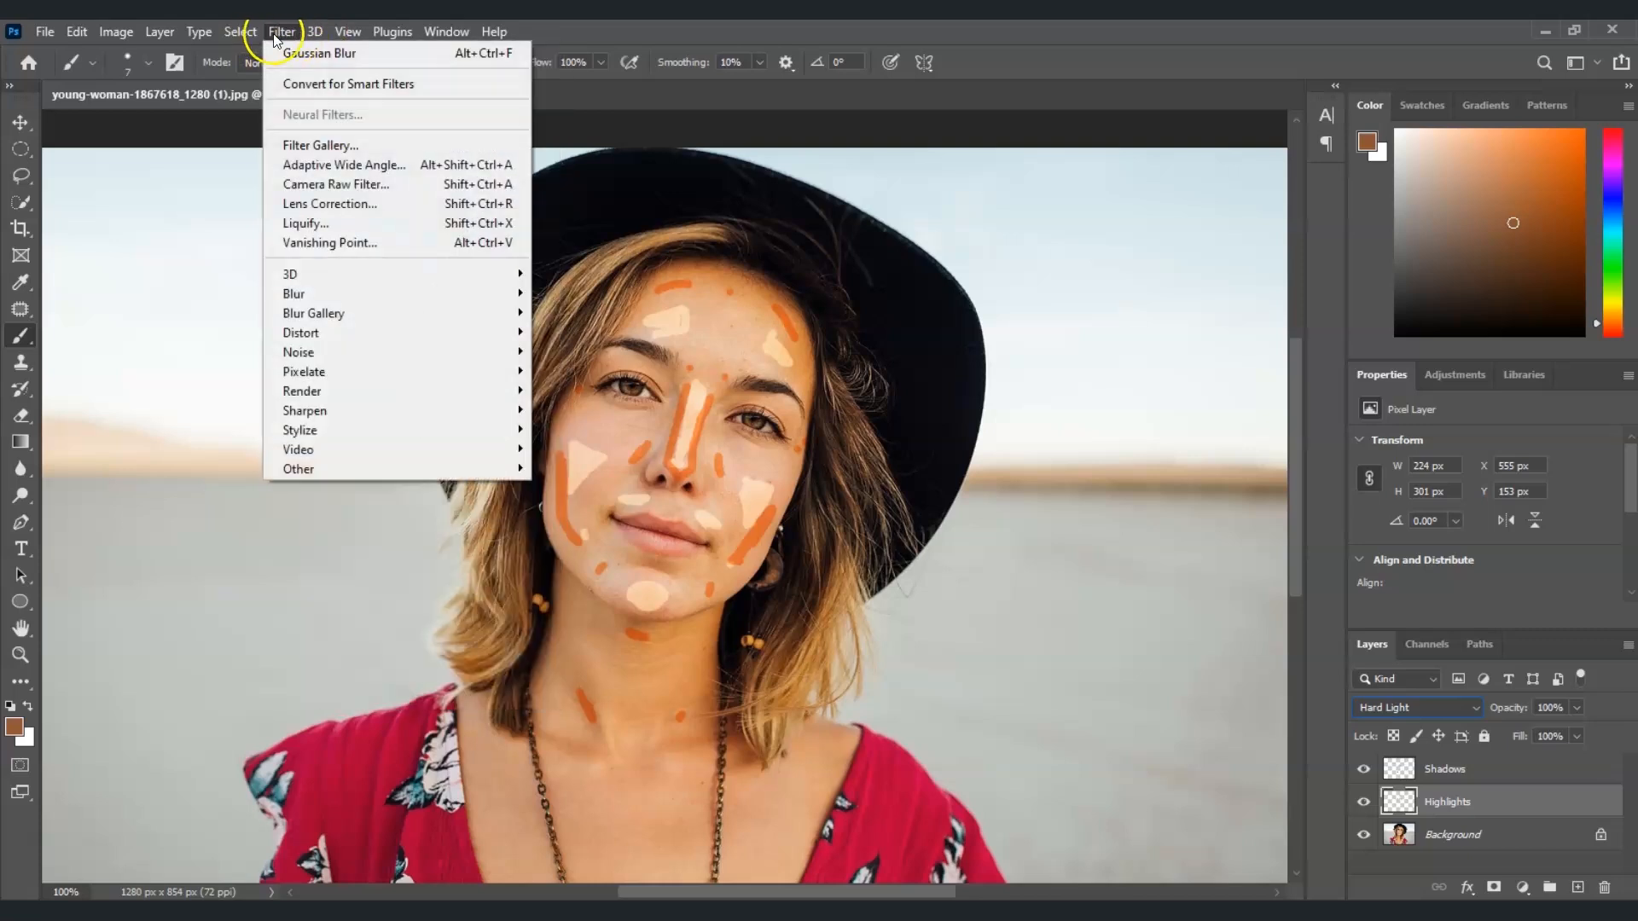
{"action": "mouse_move", "coordinate": [392, 303]}
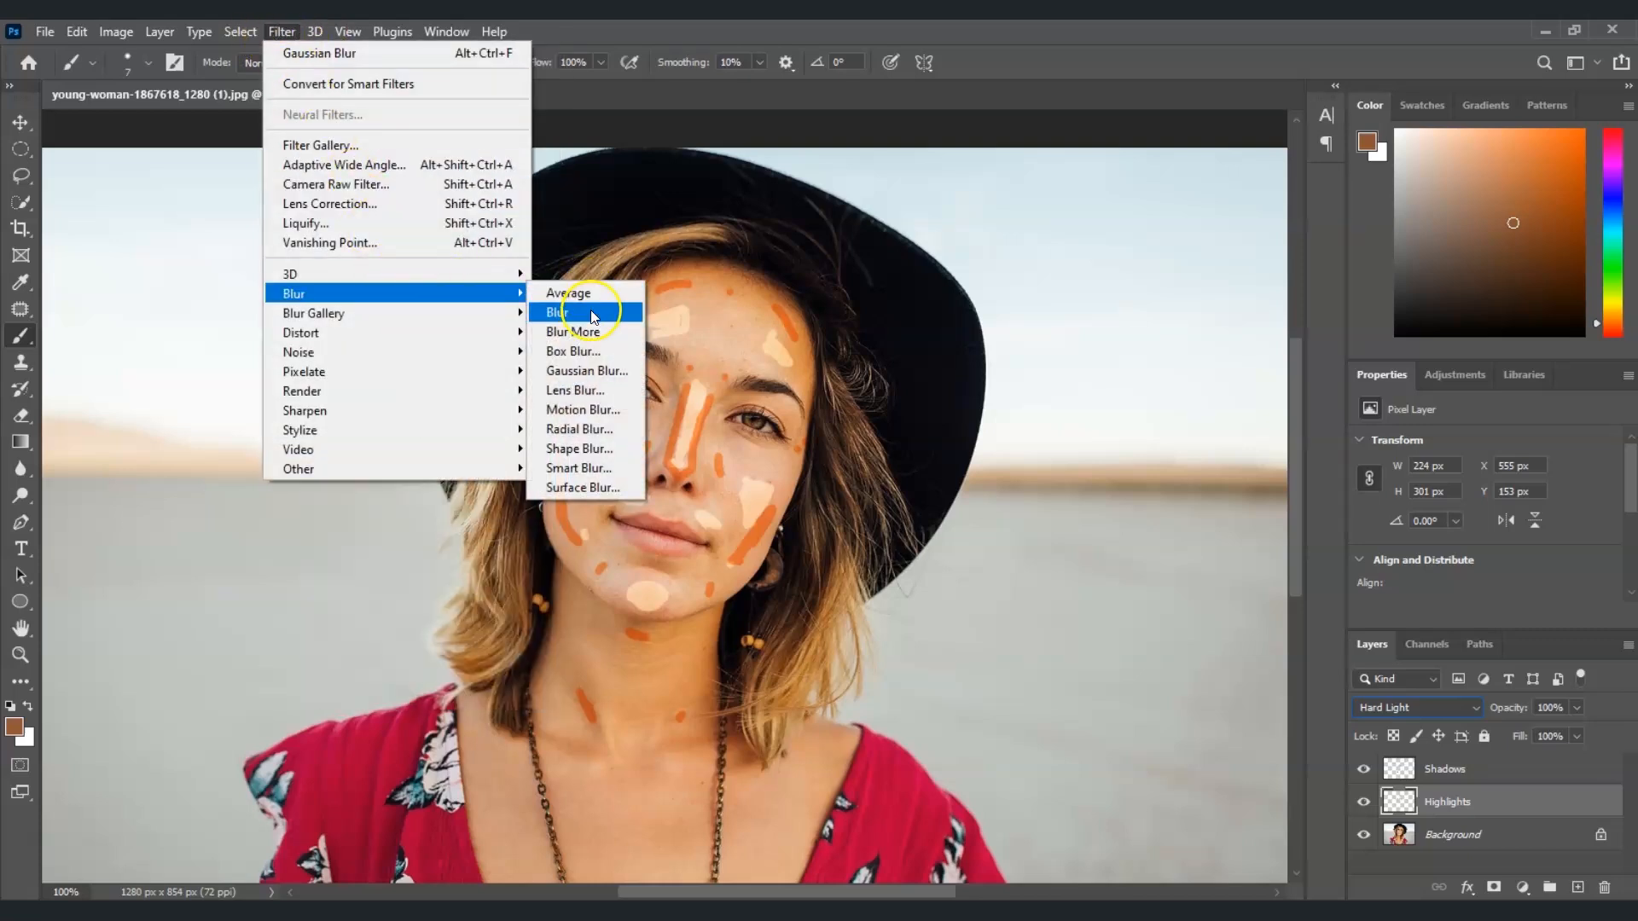
{"action": "left_click", "coordinate": [597, 384]}
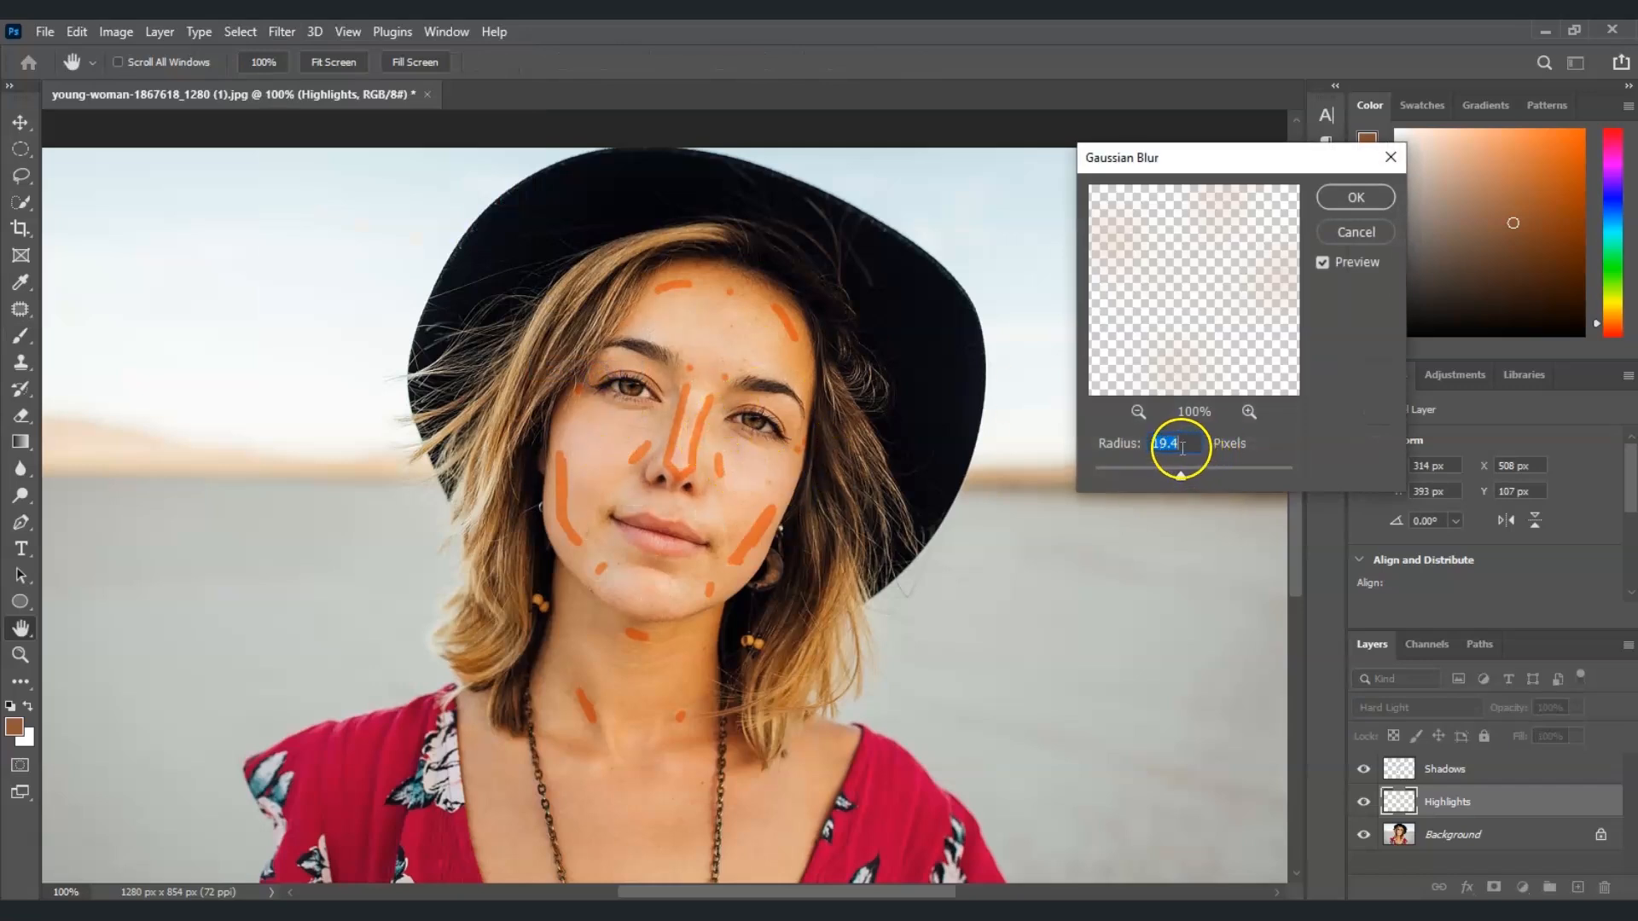
{"action": "left_click_drag", "start_coordinate": [742, 444], "coordinate": [571, 467]}
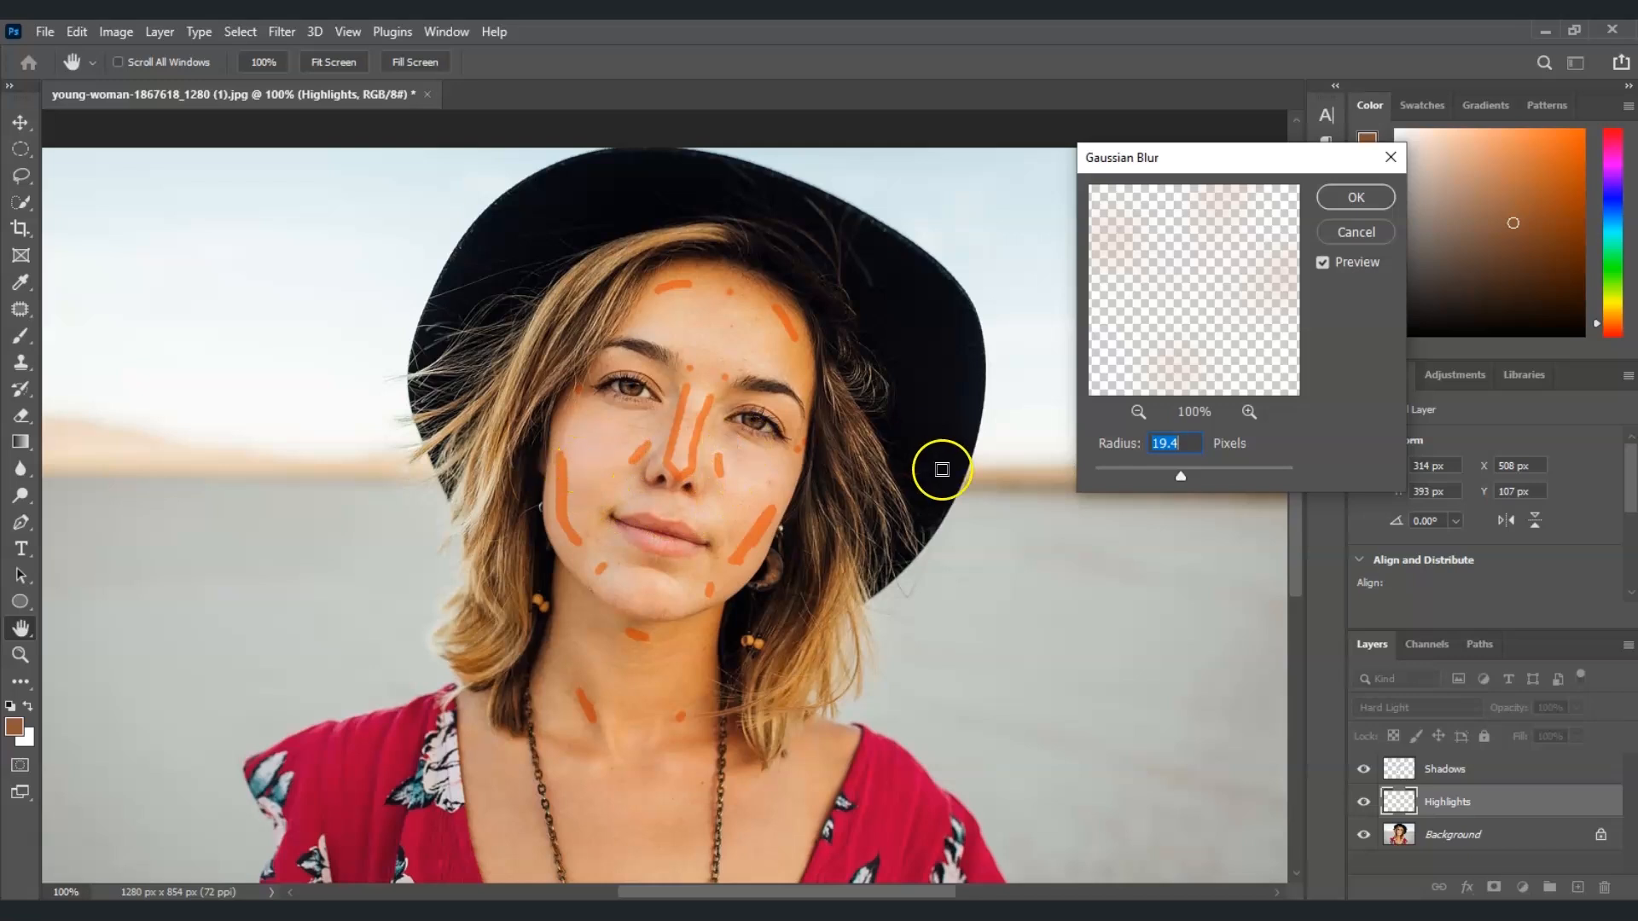
{"action": "left_click_drag", "start_coordinate": [1181, 475], "coordinate": [1123, 475]}
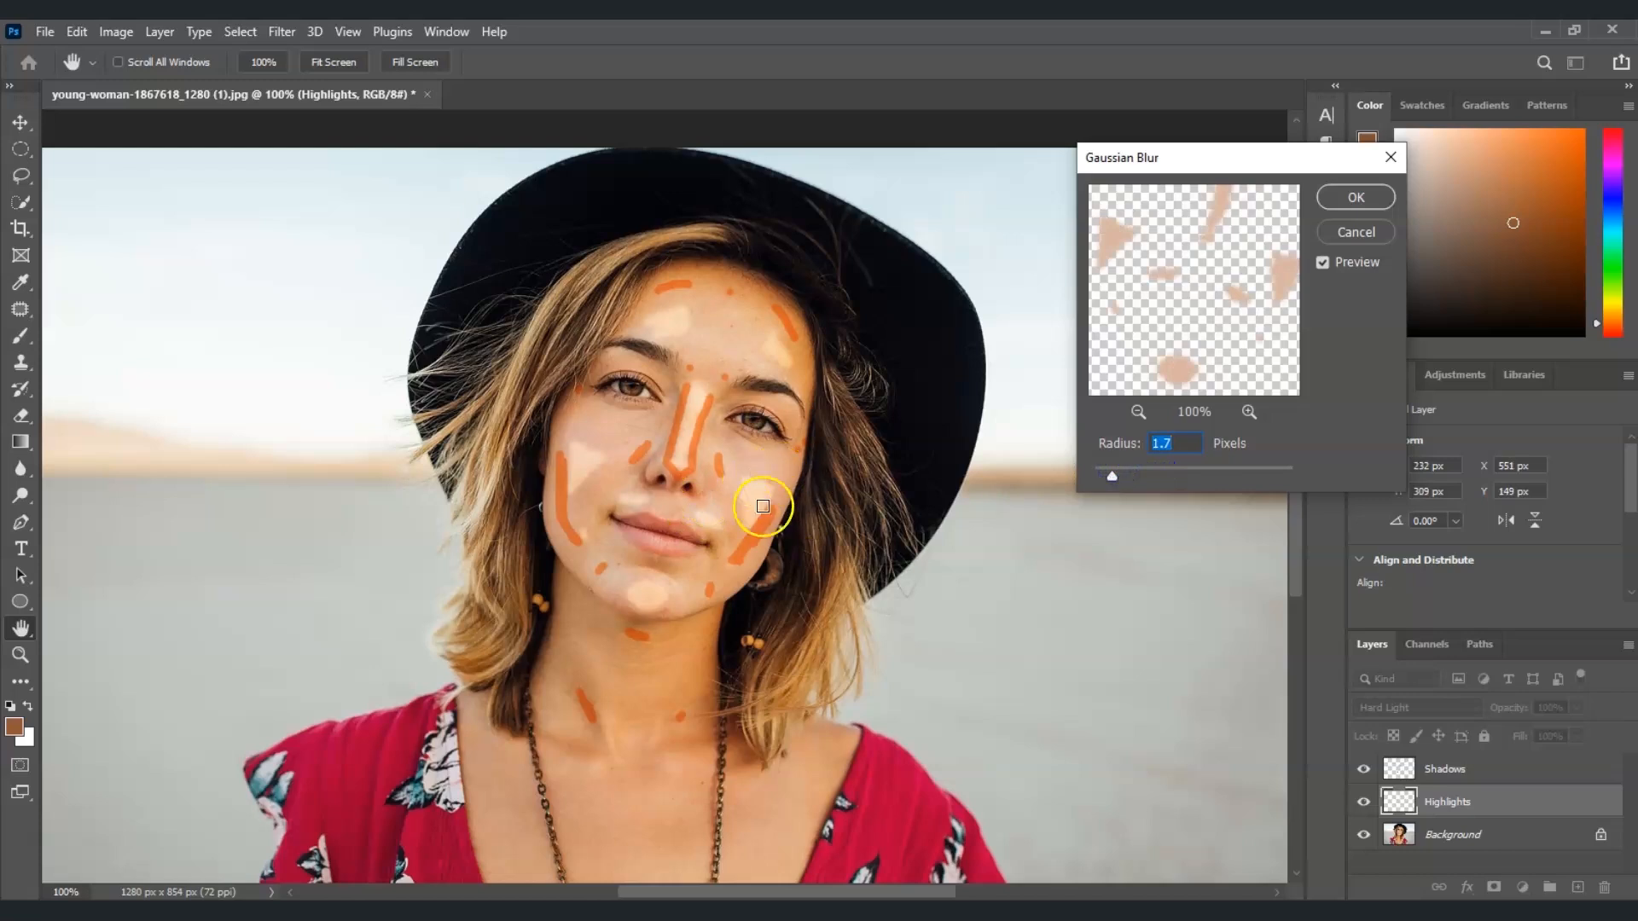
{"action": "left_click_drag", "start_coordinate": [1113, 473], "coordinate": [1180, 470]}
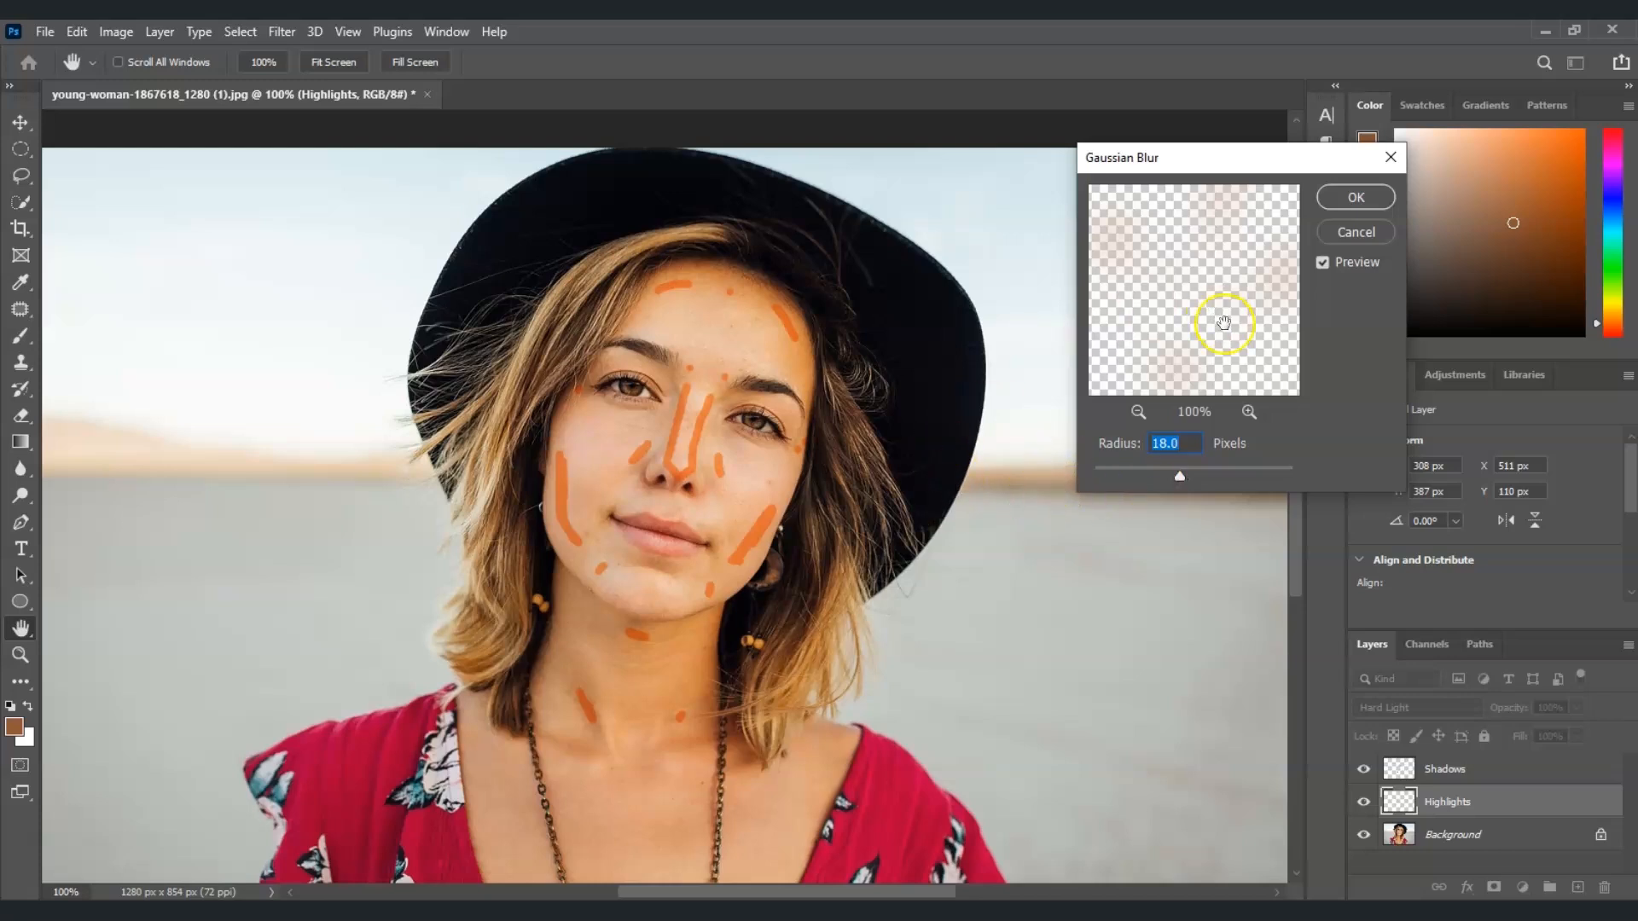
{"action": "left_click", "coordinate": [1352, 196]}
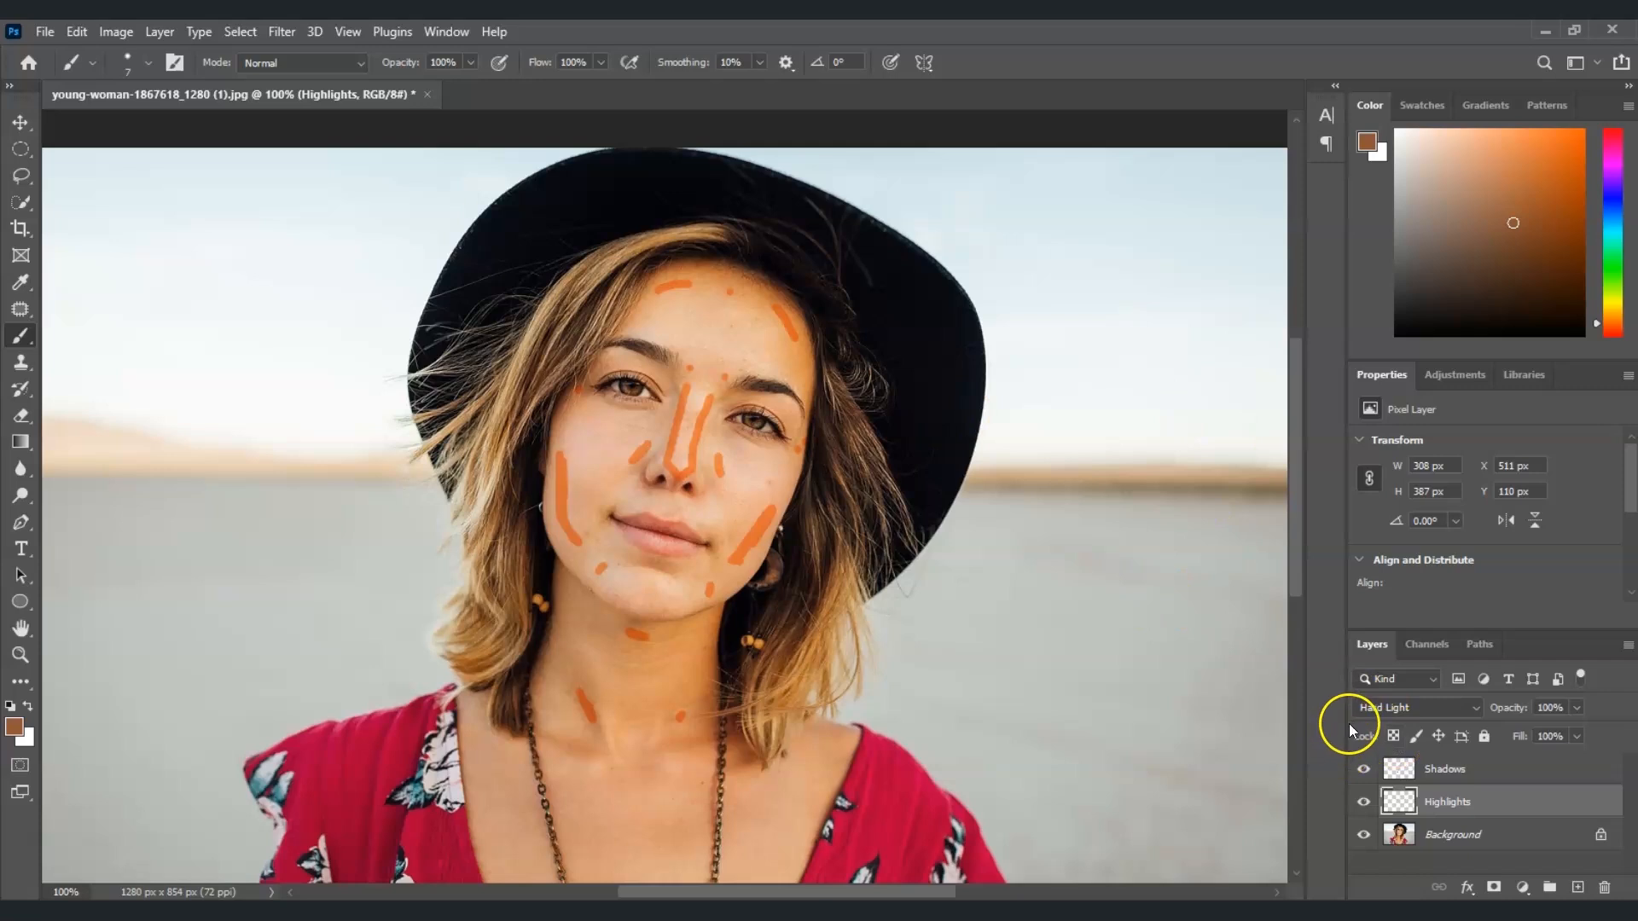
Apply a Gaussian Blur with a 12.5-pixel radius to the Shadows layer
{"action": "left_click", "coordinate": [1453, 773]}
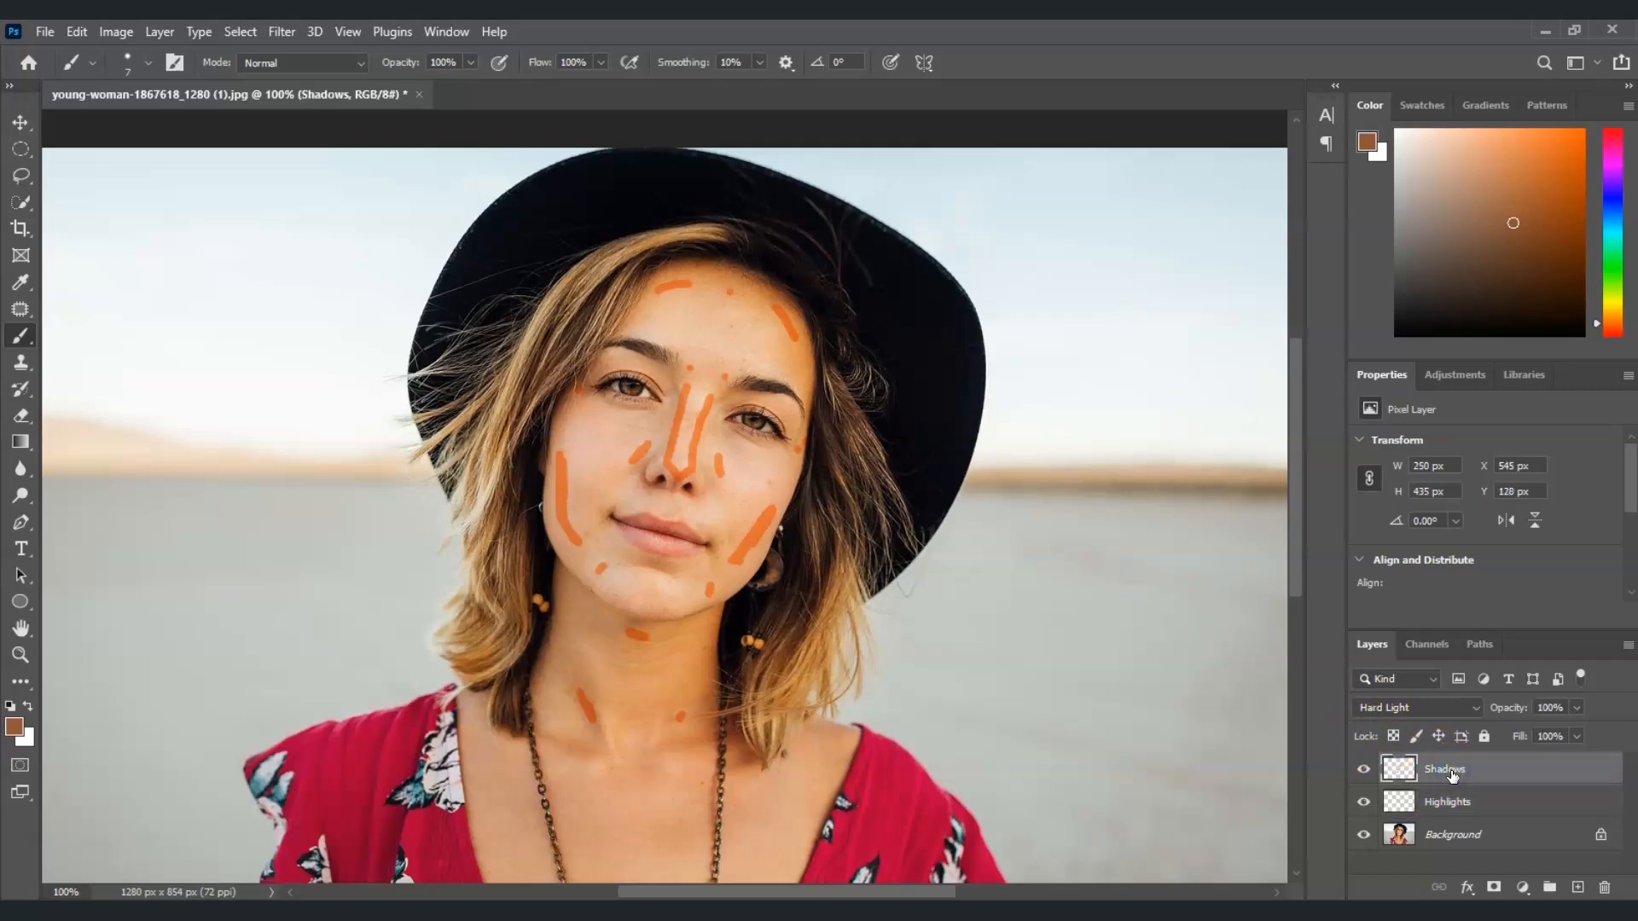
{"action": "left_click", "coordinate": [280, 34]}
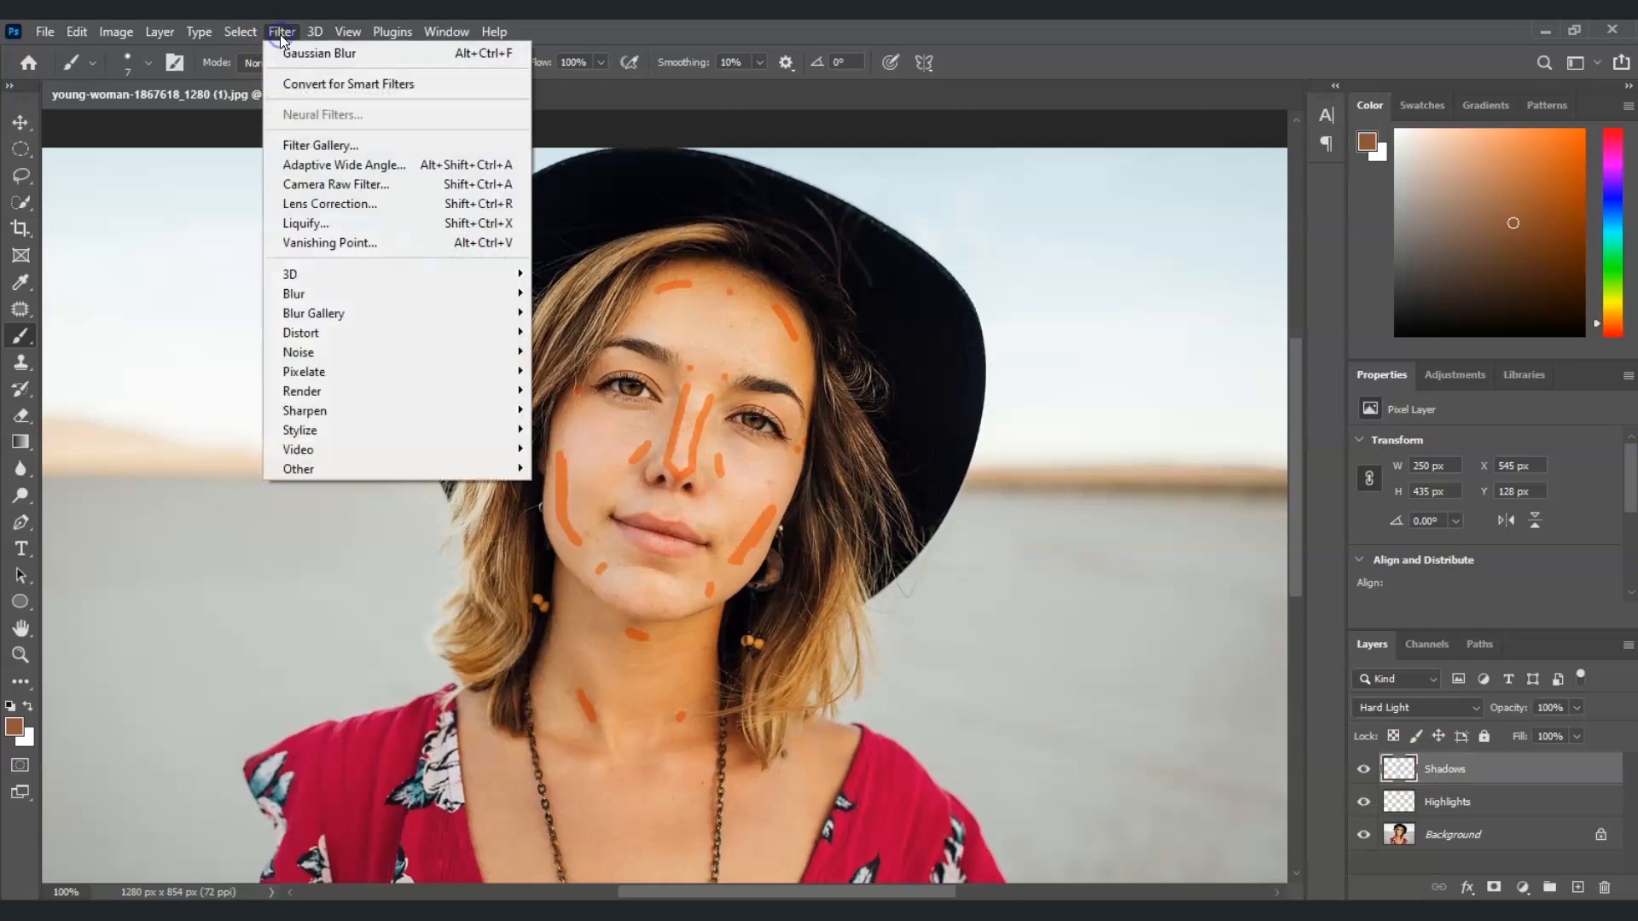
{"action": "left_click", "coordinate": [411, 294]}
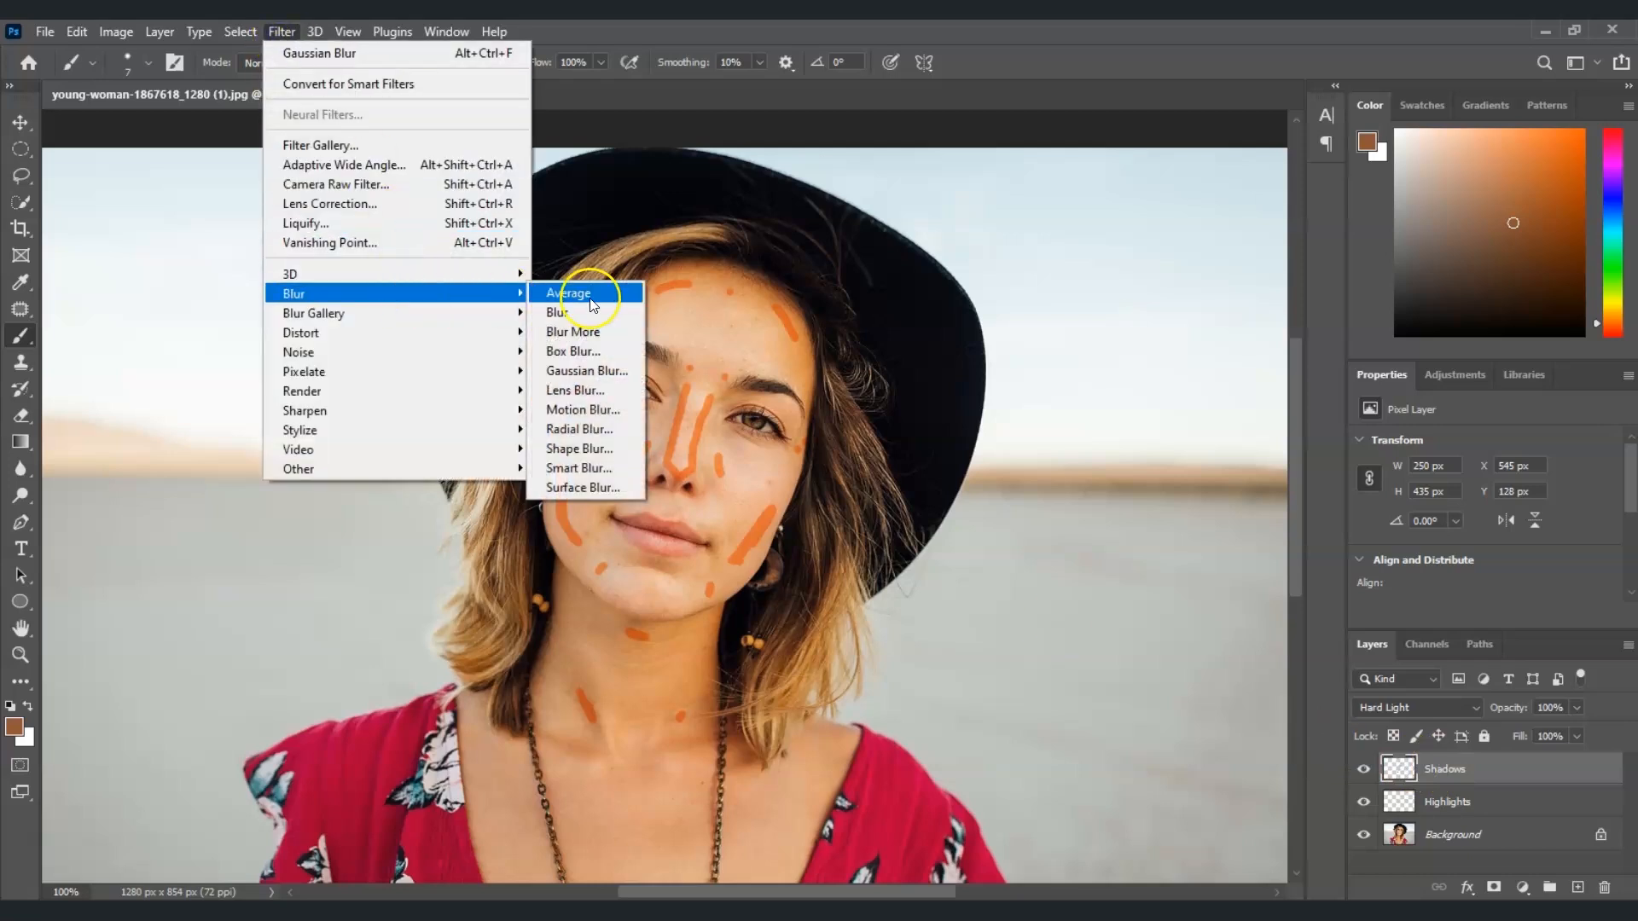
{"action": "left_click", "coordinate": [586, 370]}
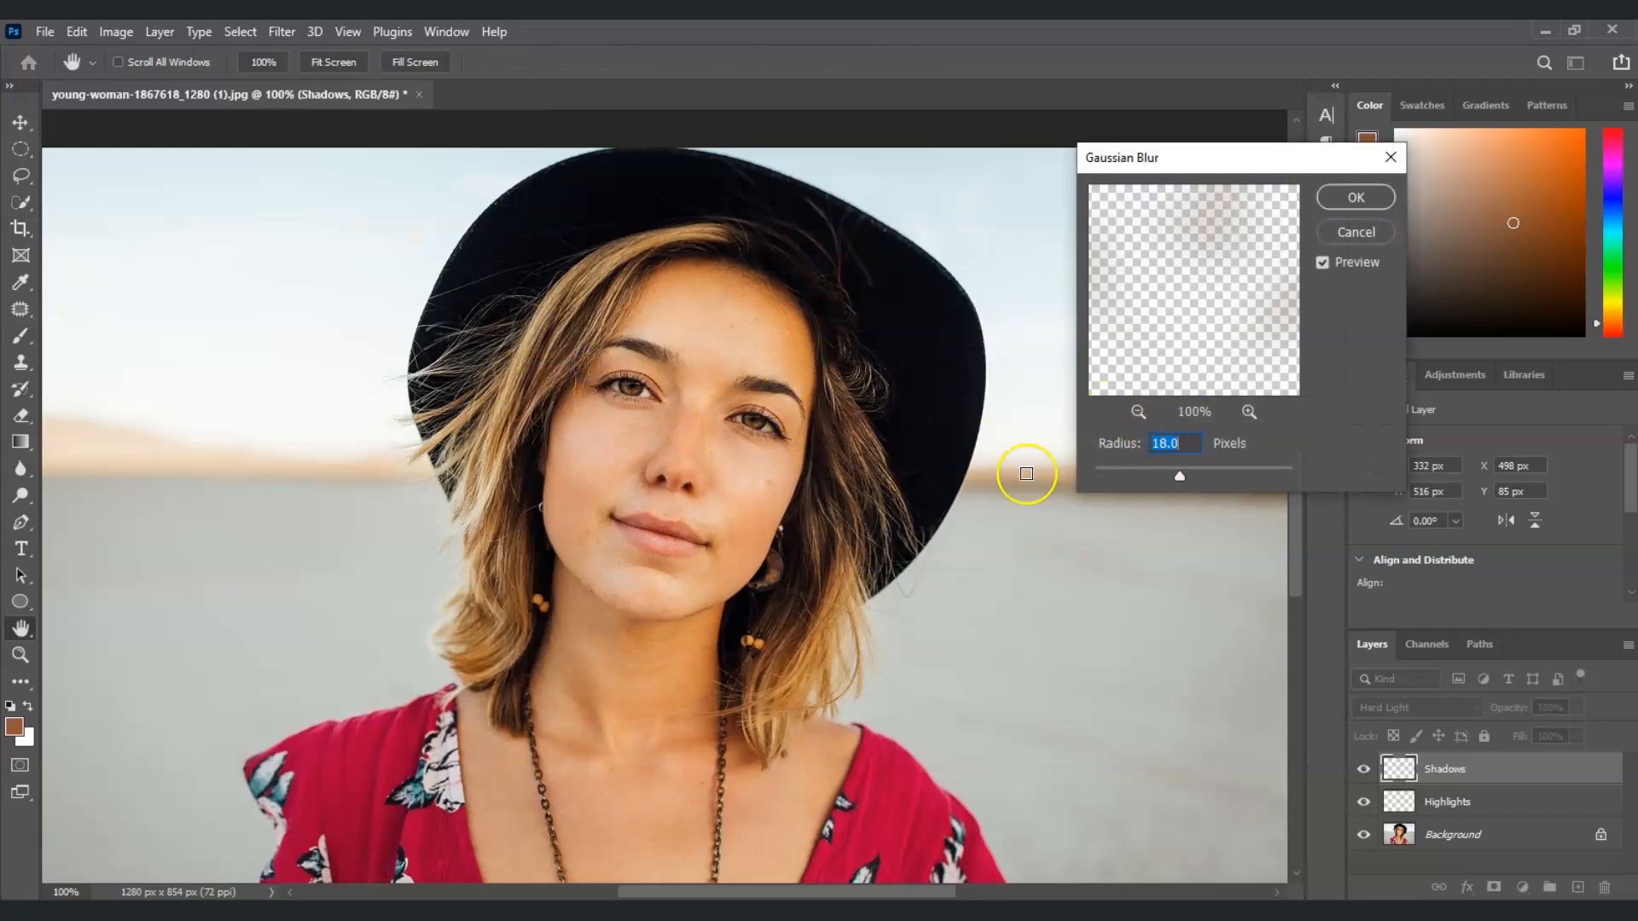
{"action": "mouse_move", "coordinate": [1179, 476]}
{"action": "left_mouse_down"}
{"action": "mouse_move", "coordinate": [1159, 480]}
{"action": "mouse_move", "coordinate": [1211, 469]}
{"action": "mouse_move", "coordinate": [1171, 471]}
{"action": "left_mouse_up"}
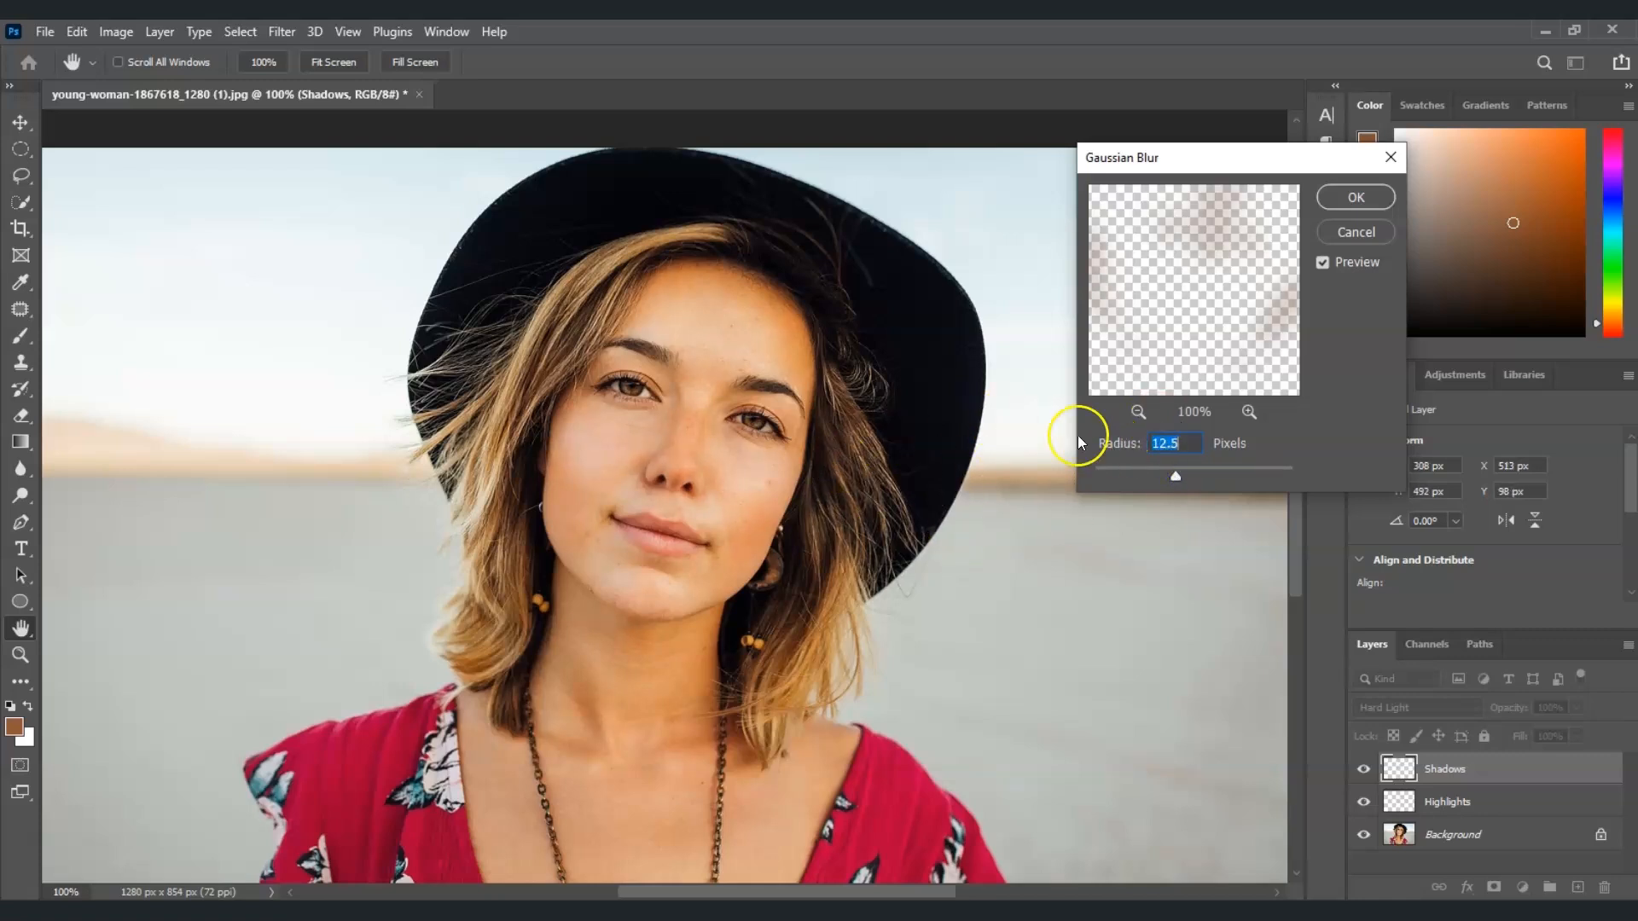
{"action": "left_click", "coordinate": [1356, 199]}
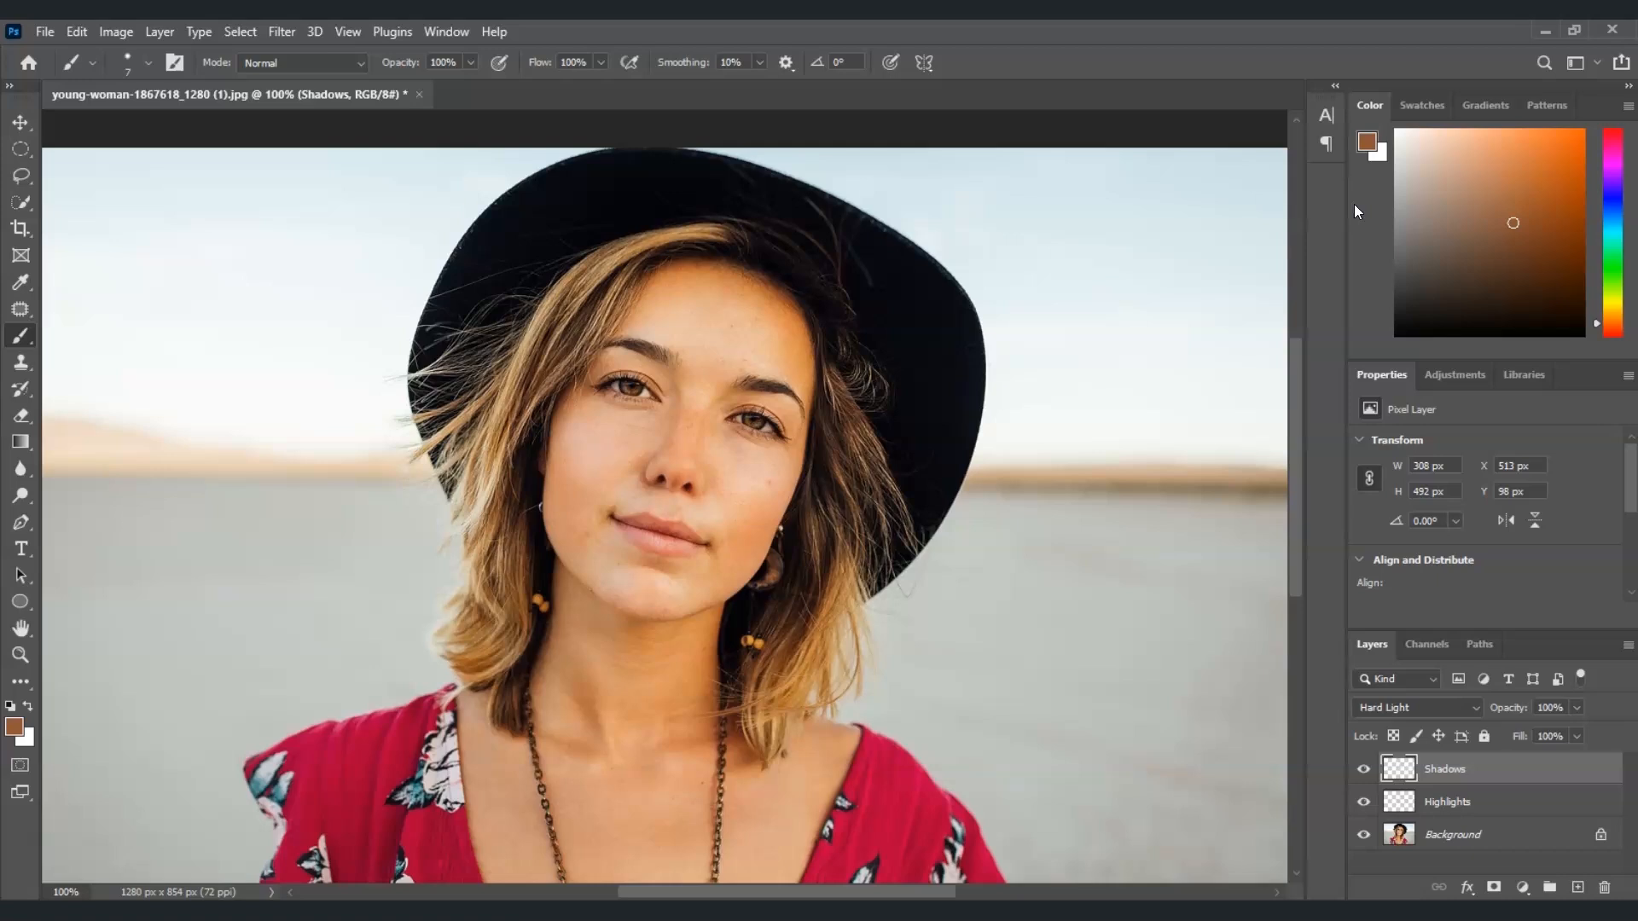
Toggle the Shadows layer's visibility off and on to compare the contouring effect
{"action": "left_click", "coordinate": [1460, 835]}
{"action": "mouse_move", "coordinate": [1364, 769]}
{"action": "left_mouse_down"}
{"action": "mouse_move", "coordinate": [1364, 802]}
{"action": "mouse_move", "coordinate": [1369, 770]}
{"action": "left_mouse_up"}
{"action": "left_click", "coordinate": [1366, 770]}
{"action": "left_click", "coordinate": [1361, 769]}
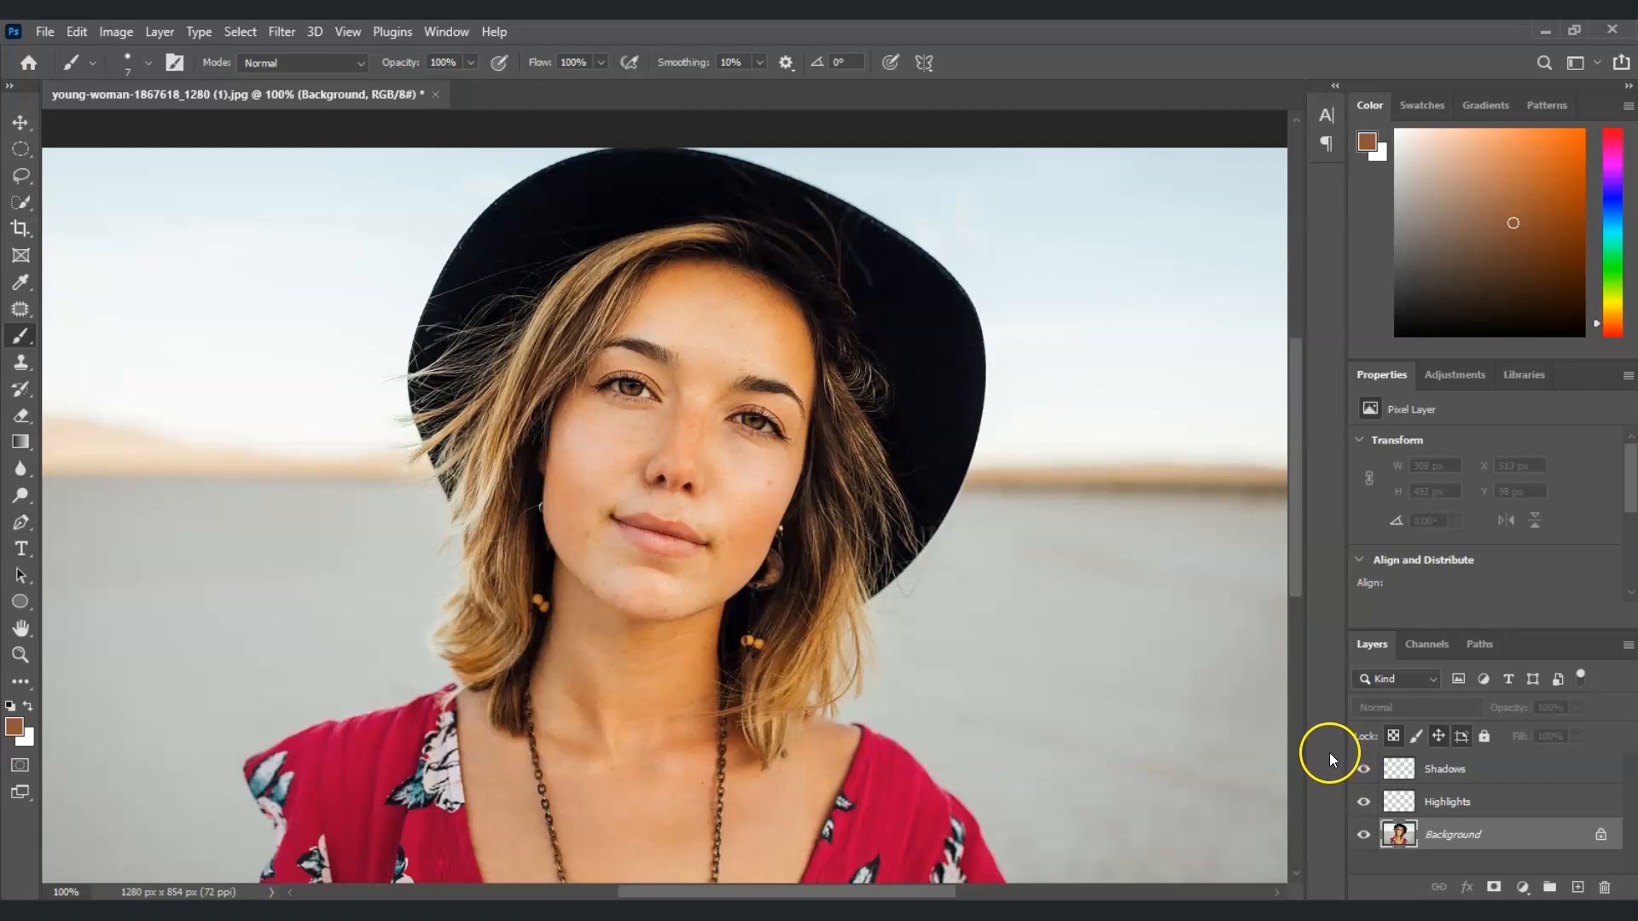